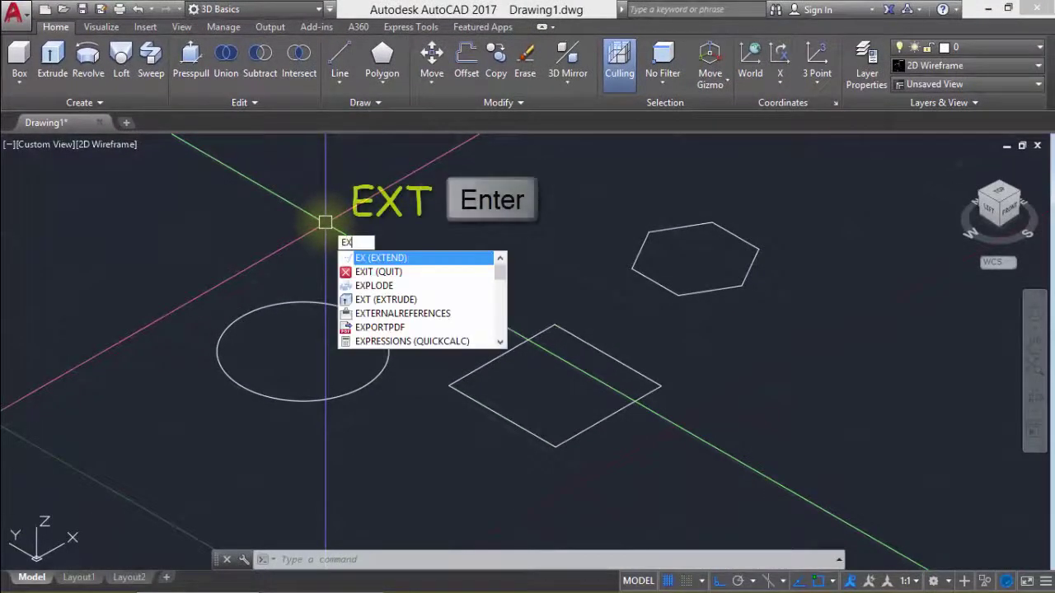
Extrude the circle, square and hexagon to a height of 12 into a cylinder, box and hexagonal prism
{"action": "type", "text": "t"}
{"action": "key", "text": "Return"}
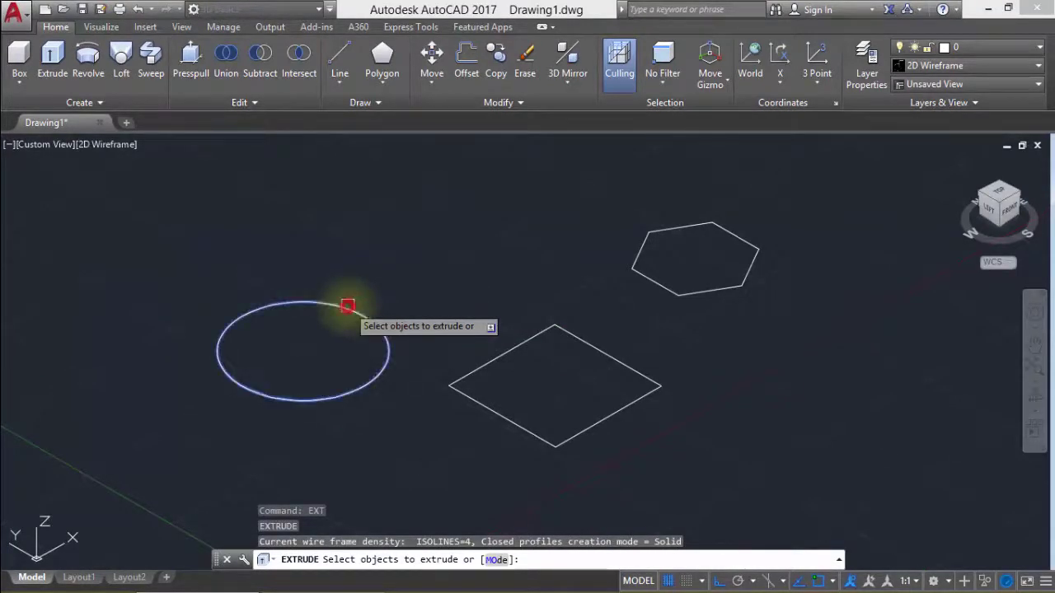
{"action": "left_click", "coordinate": [347, 306]}
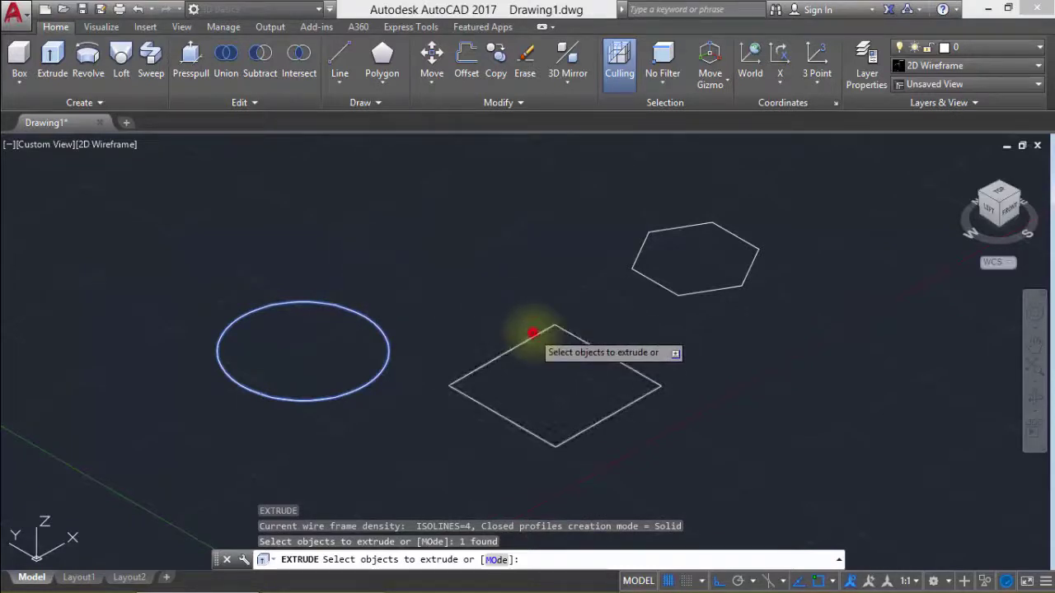
{"action": "left_click", "coordinate": [533, 333]}
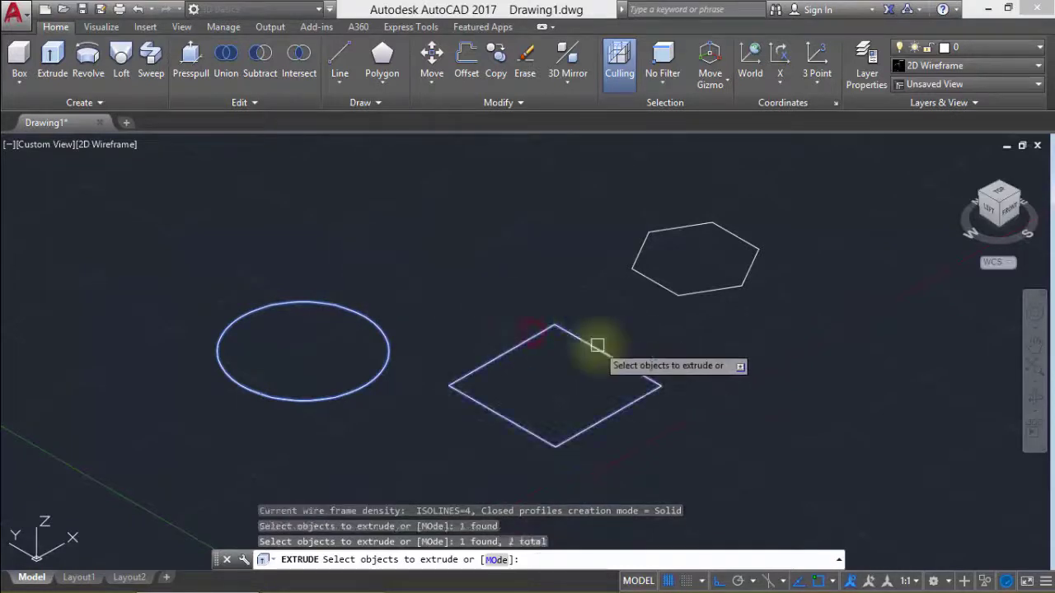
{"action": "left_click", "coordinate": [684, 299]}
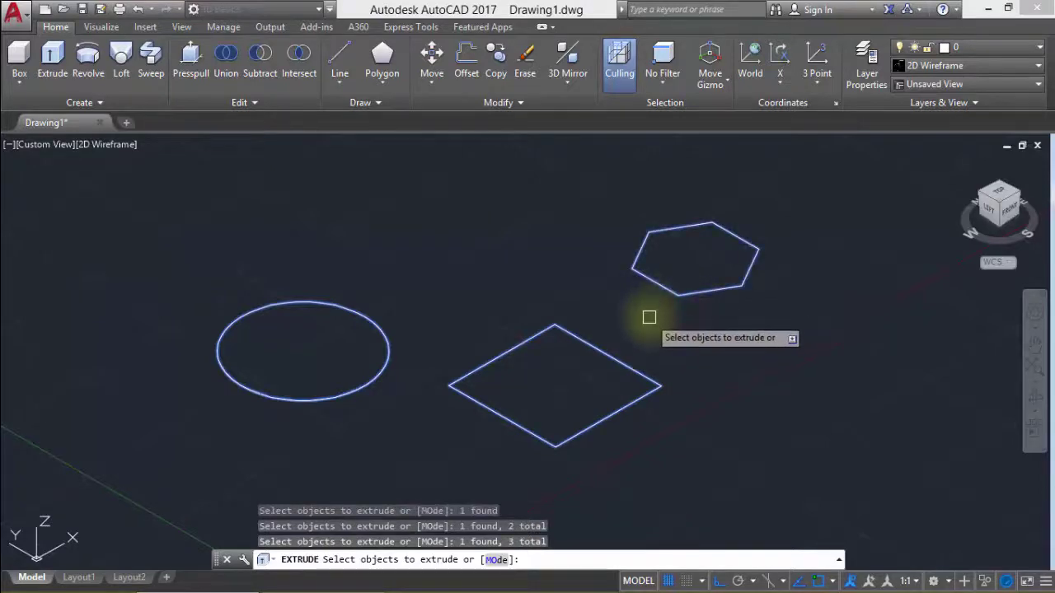
{"action": "key", "text": "Return"}
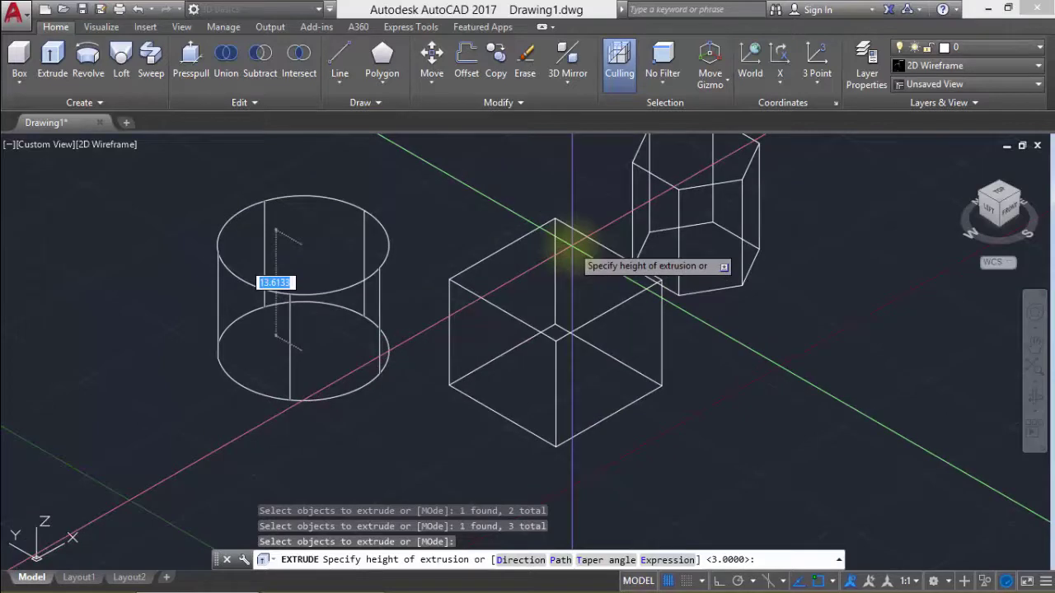
{"action": "key", "text": "Return"}
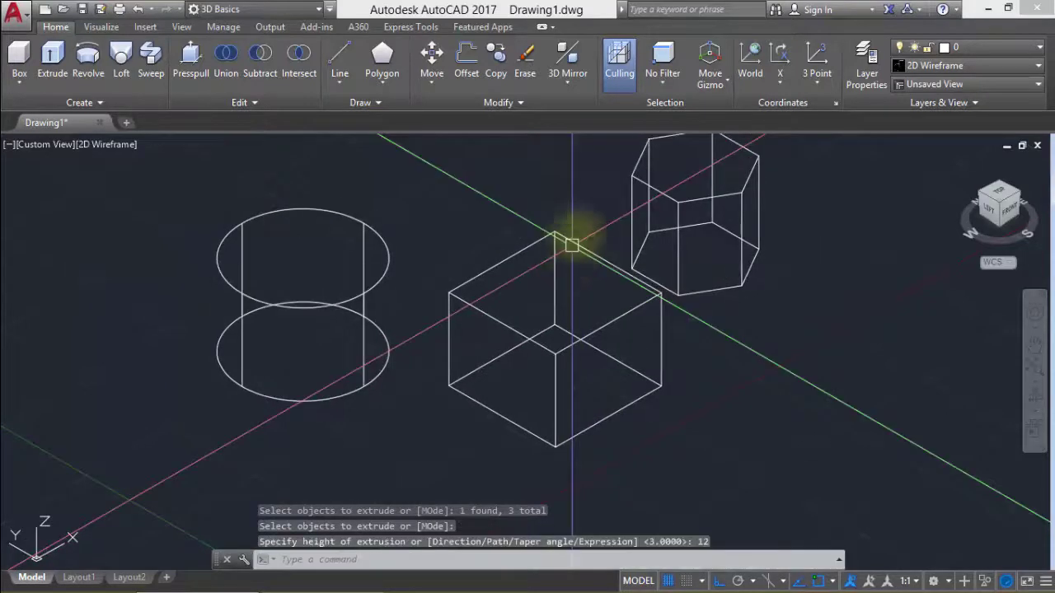
{"action": "left_click", "coordinate": [130, 147]}
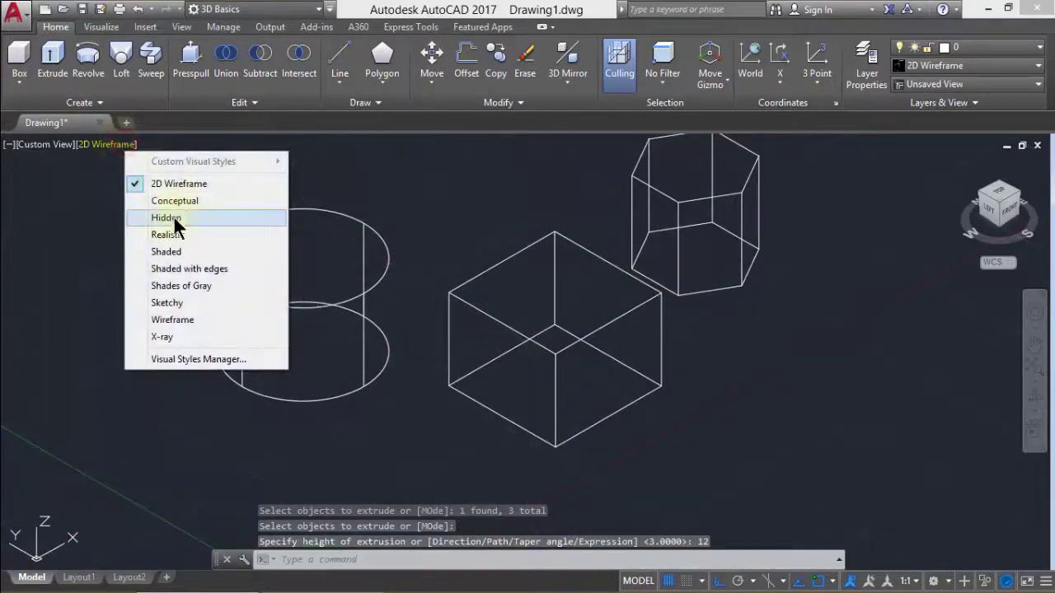
Switch the display to Conceptual shading and pan the scene left and down
{"action": "left_click", "coordinate": [190, 204]}
{"action": "middle_click_drag", "start_coordinate": [365, 329], "coordinate": [331, 361]}
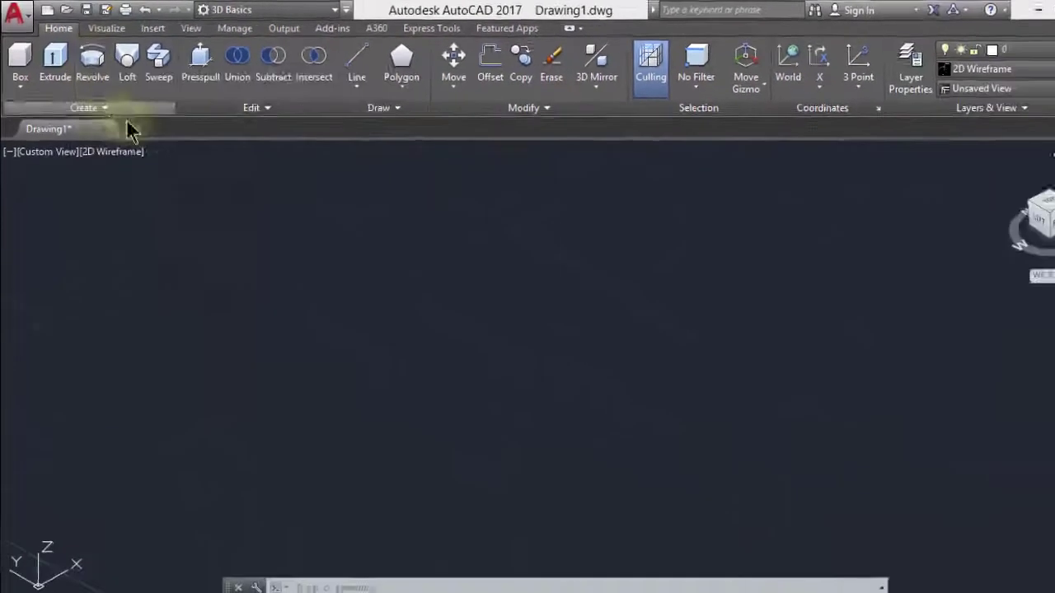
Set the viewport to the Front view and pan the origin to the left
{"action": "left_click", "coordinate": [82, 189]}
{"action": "left_click", "coordinate": [75, 178]}
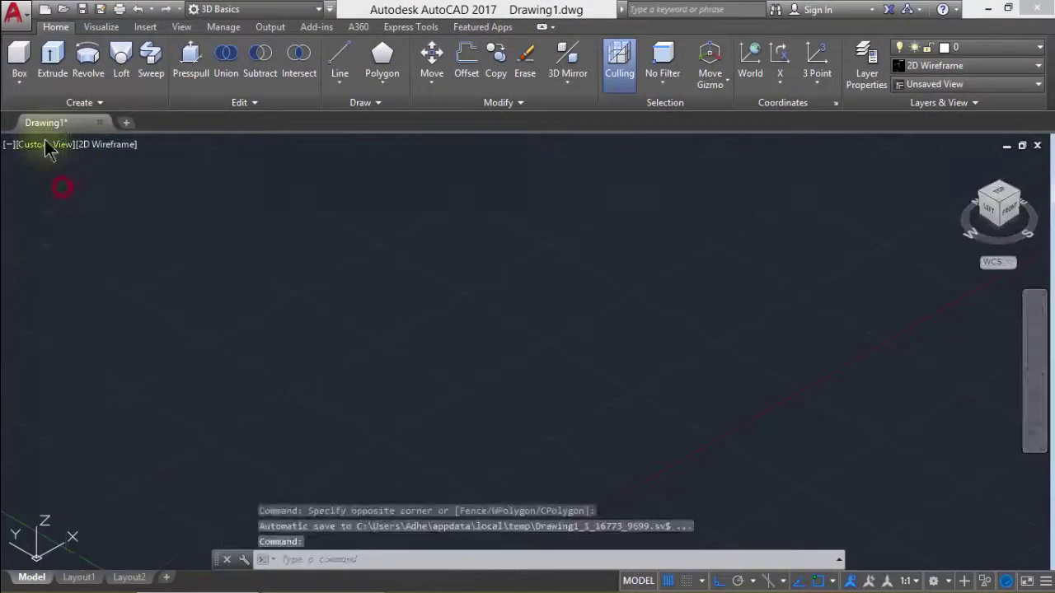
{"action": "left_click", "coordinate": [61, 151]}
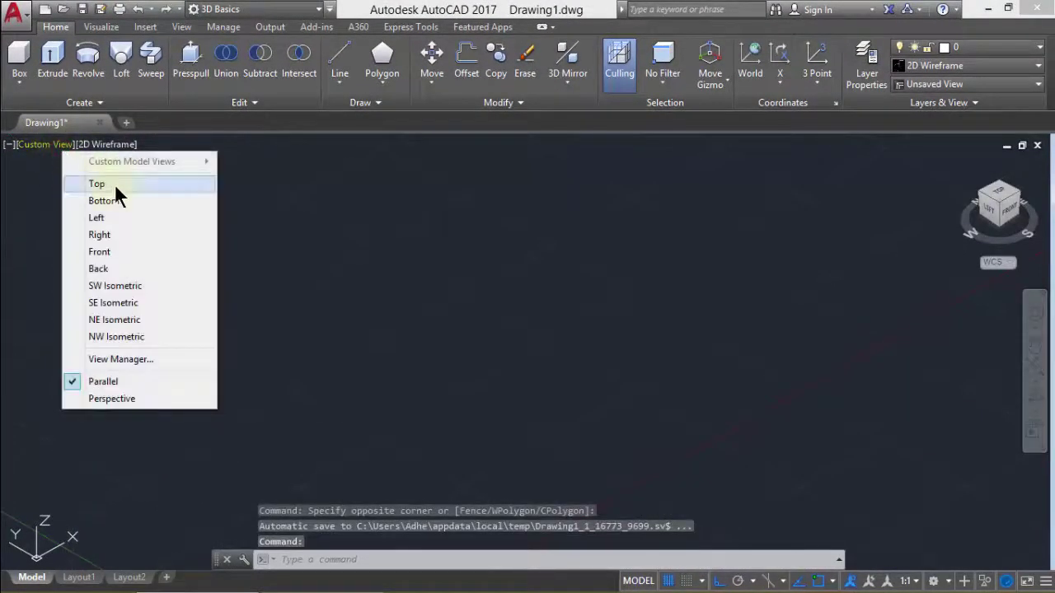
{"action": "left_click", "coordinate": [107, 250]}
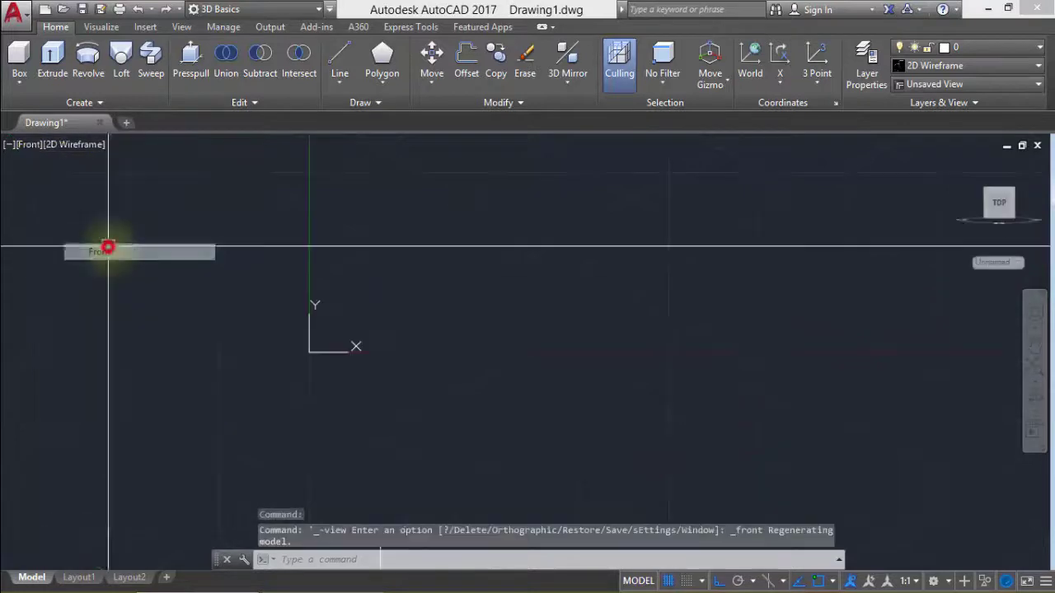
{"action": "middle_click_drag", "start_coordinate": [536, 348], "coordinate": [459, 371]}
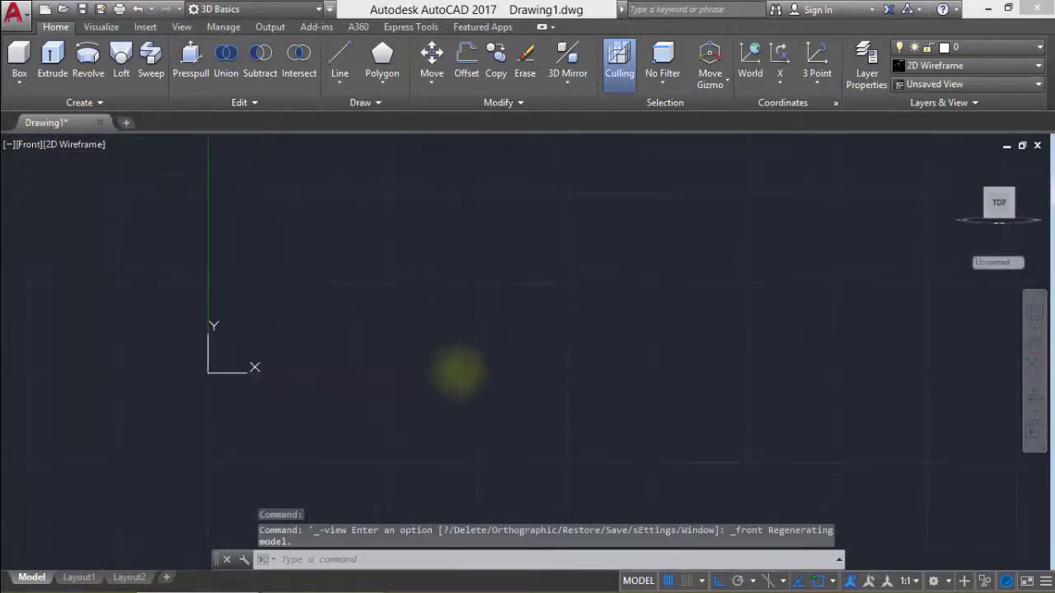
Draw a vertical axis line with the LINE command
{"action": "type", "text": "l"}
{"action": "key", "text": "Return"}
{"action": "left_click", "coordinate": [577, 452]}
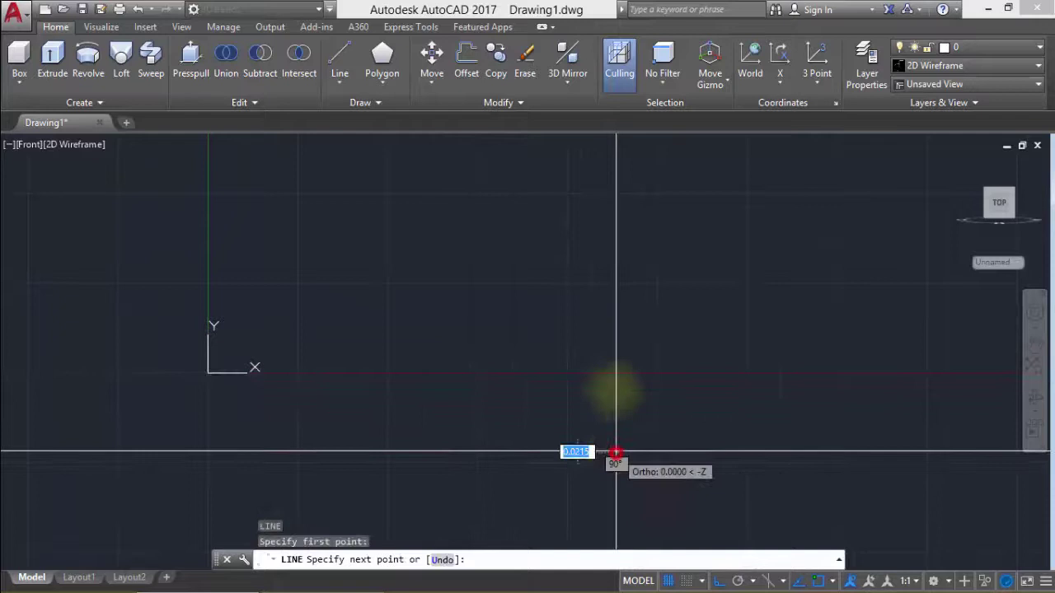
{"action": "left_click", "coordinate": [620, 180]}
{"action": "key", "text": "Return"}
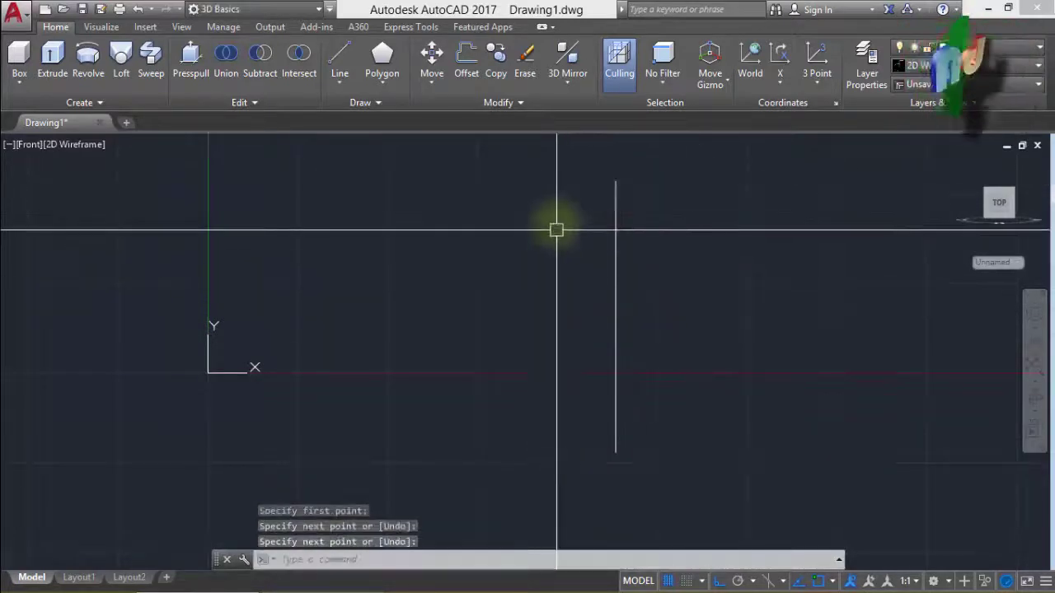
{"action": "key", "text": "Escape"}
Draw the open stepped polyline profile beside the axis line
{"action": "type", "text": "PL"}
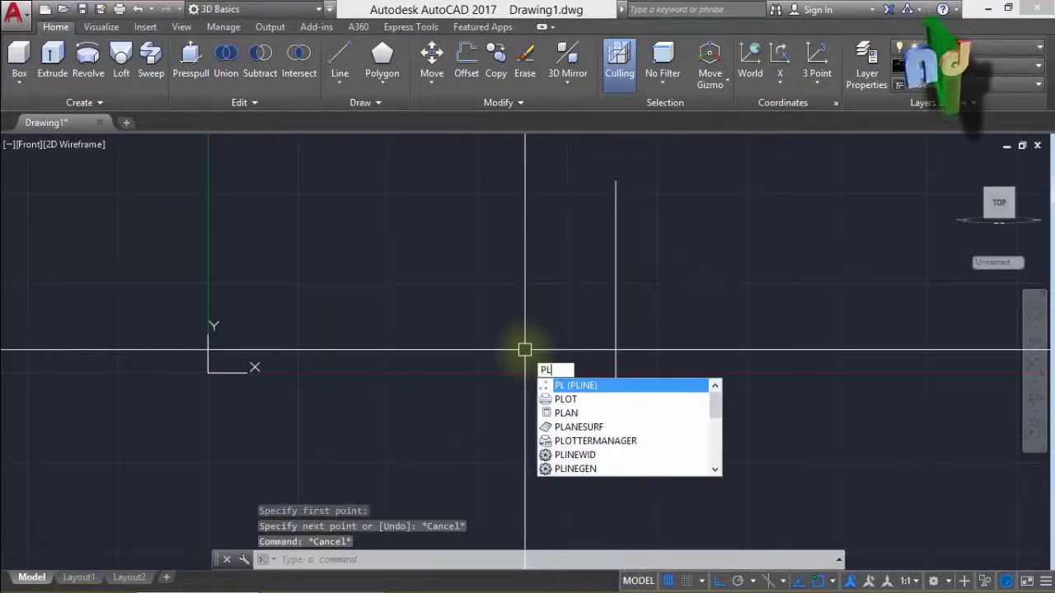
{"action": "key", "text": "Return"}
{"action": "left_click", "coordinate": [523, 196]}
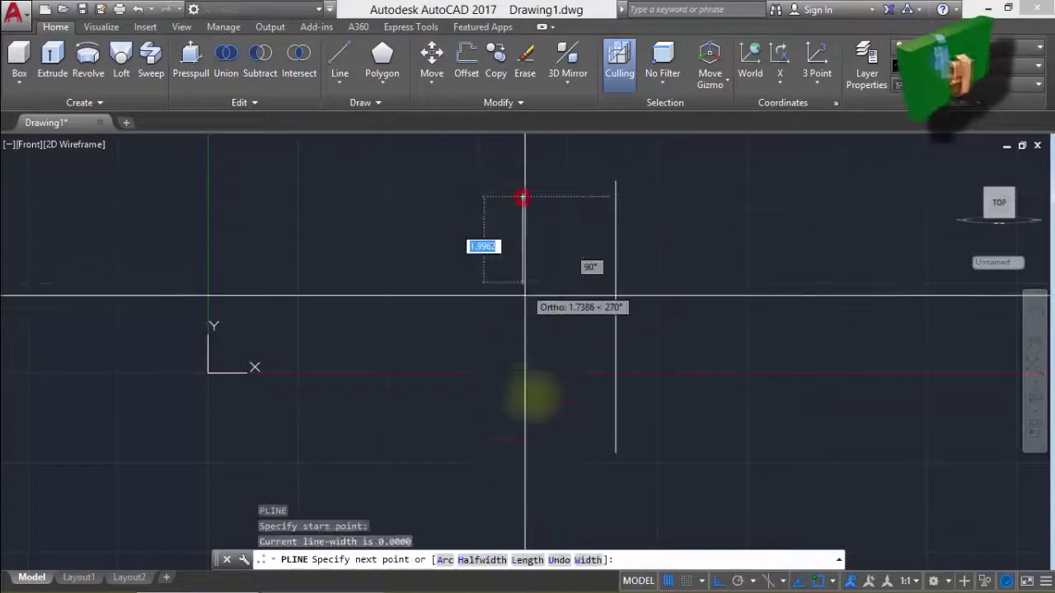
{"action": "left_click", "coordinate": [525, 453]}
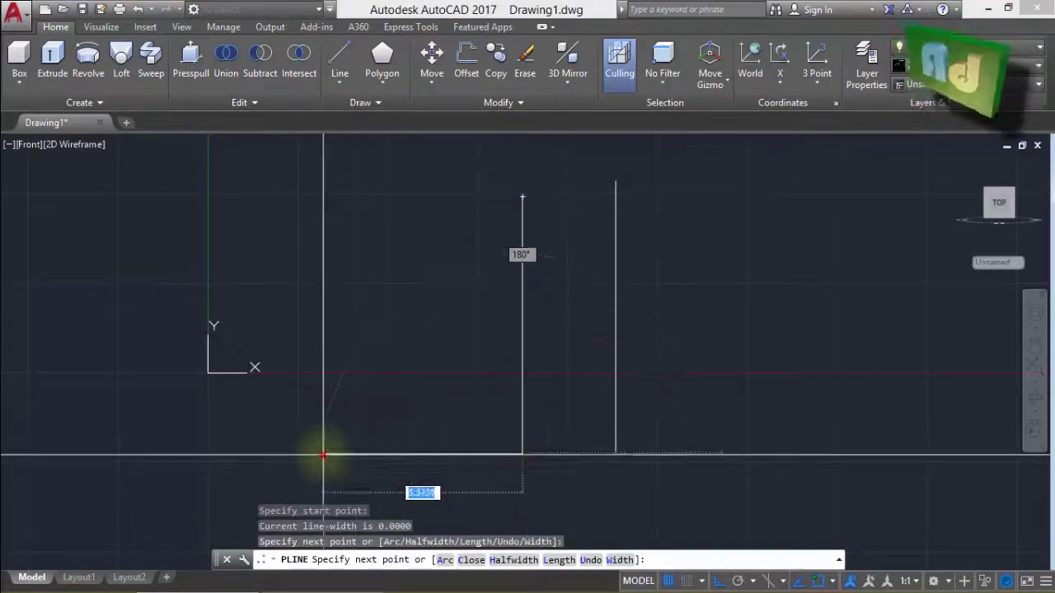
{"action": "left_click", "coordinate": [323, 453]}
{"action": "left_click", "coordinate": [321, 348]}
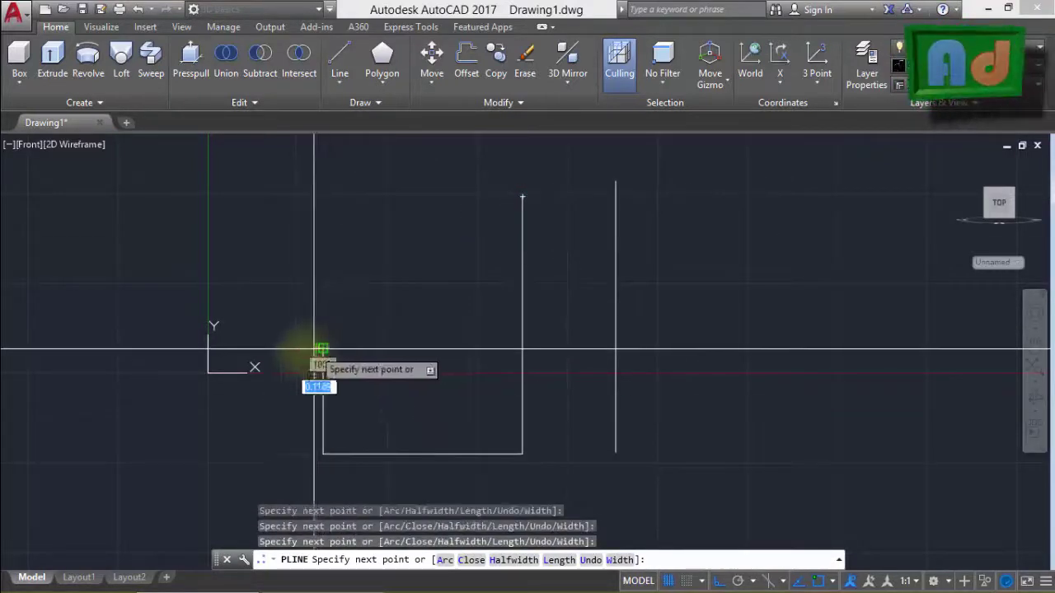
{"action": "left_click", "coordinate": [282, 348]}
{"action": "left_click", "coordinate": [282, 223]}
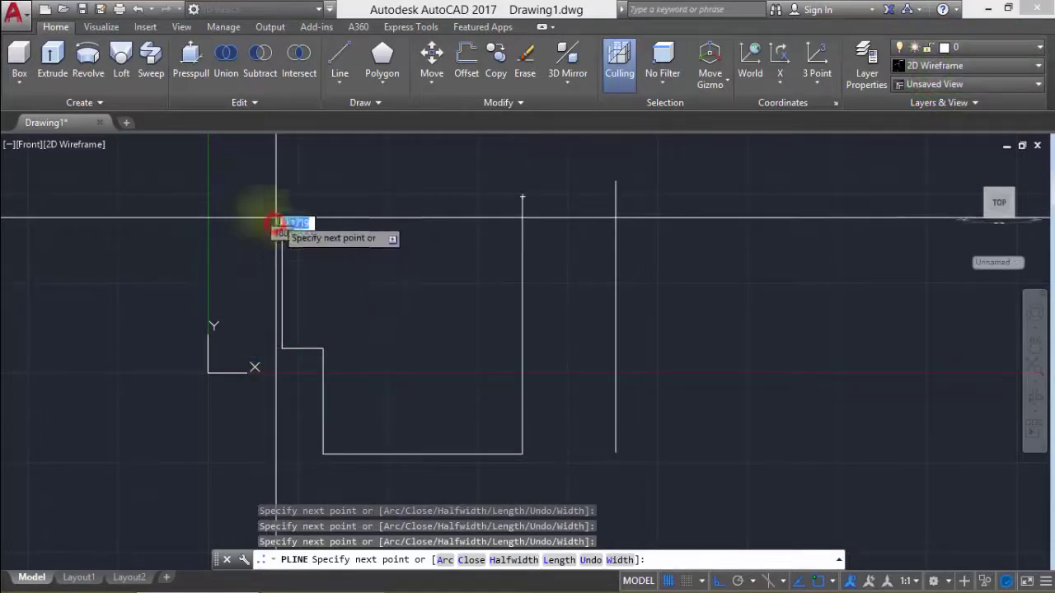
{"action": "left_click", "coordinate": [213, 222]}
{"action": "left_click", "coordinate": [213, 193]}
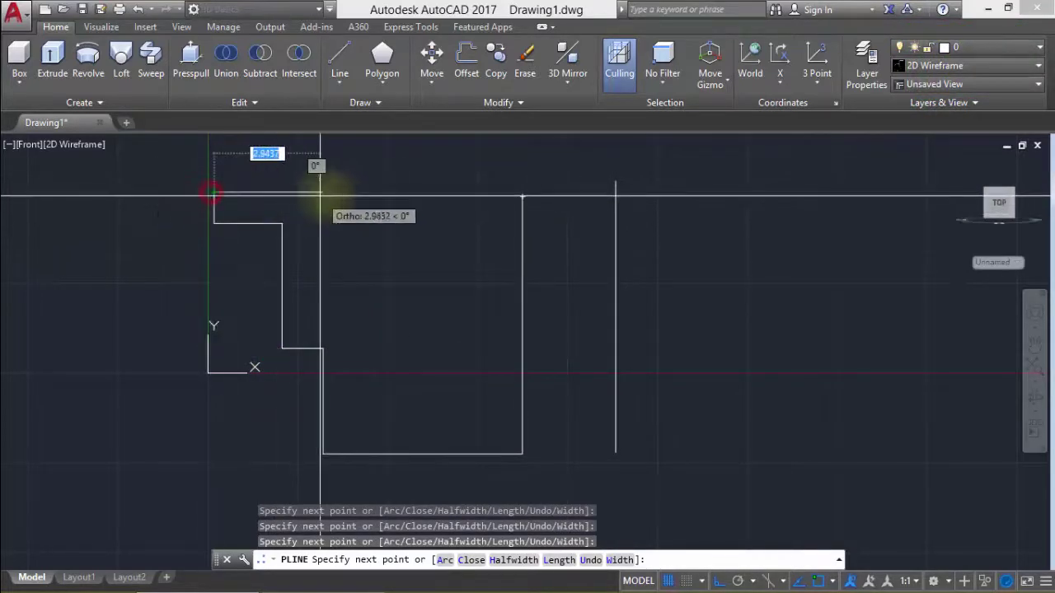
{"action": "left_click", "coordinate": [333, 193]}
{"action": "key", "text": "Return"}
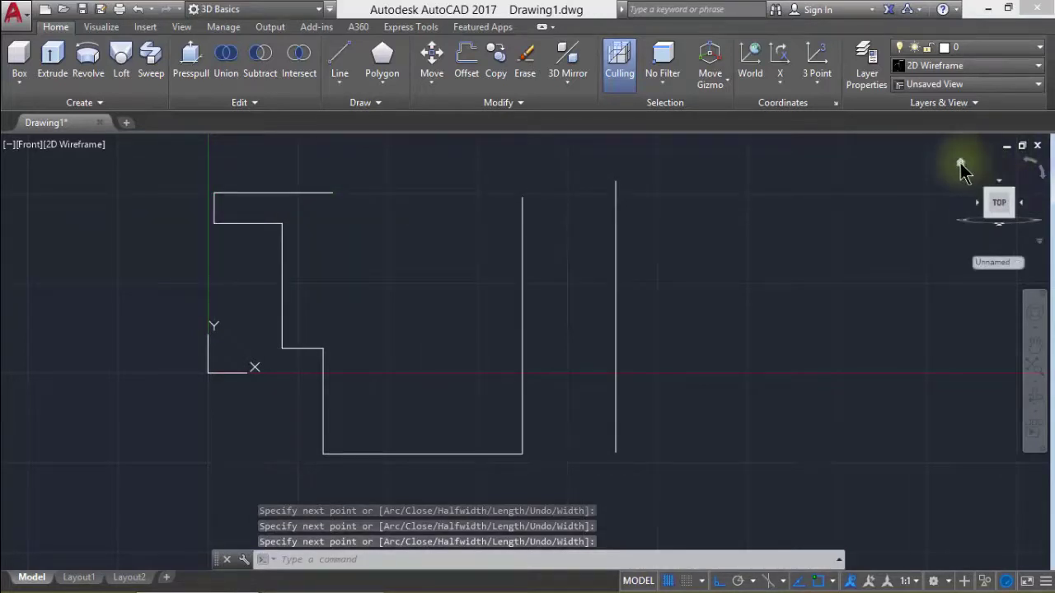
In an isometric view, revolve the stepped profile around the vertical line as its axis
{"action": "left_click", "coordinate": [960, 163]}
{"action": "type", "text": "REV"}
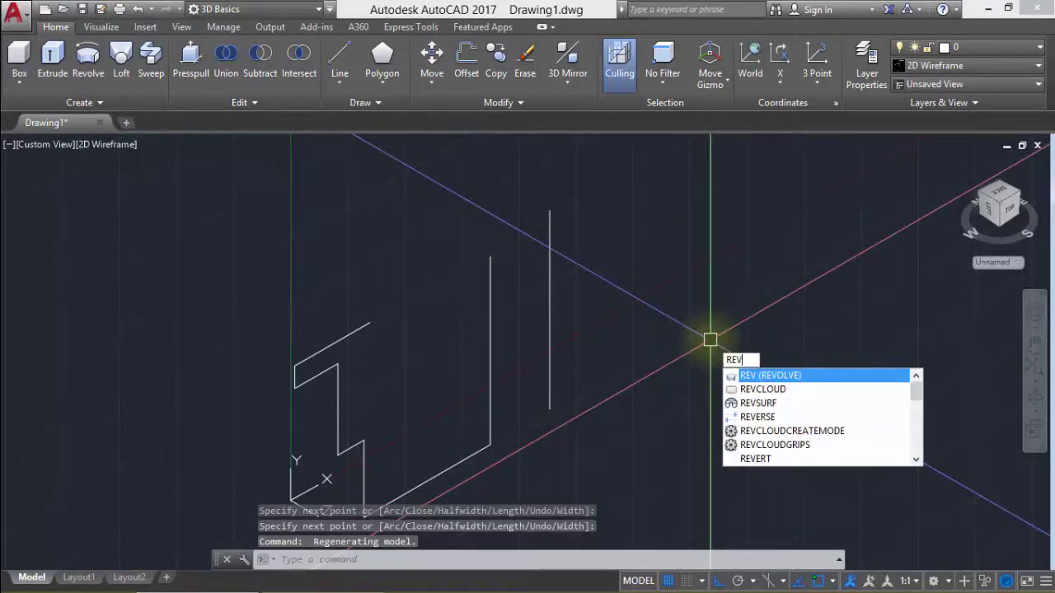
{"action": "key", "text": "Return"}
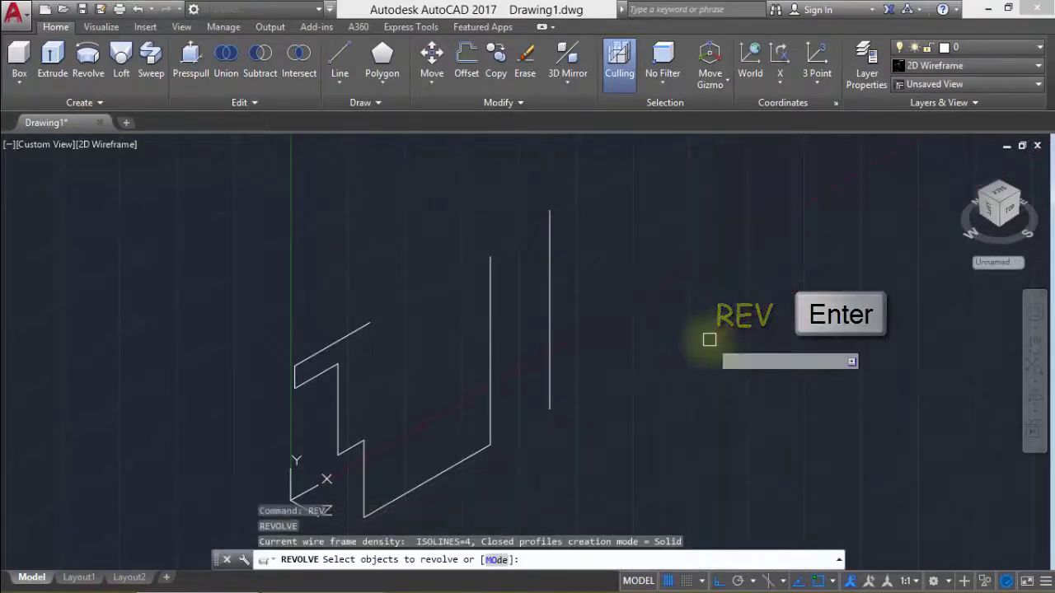
{"action": "left_click", "coordinate": [491, 372]}
{"action": "key", "text": "Return"}
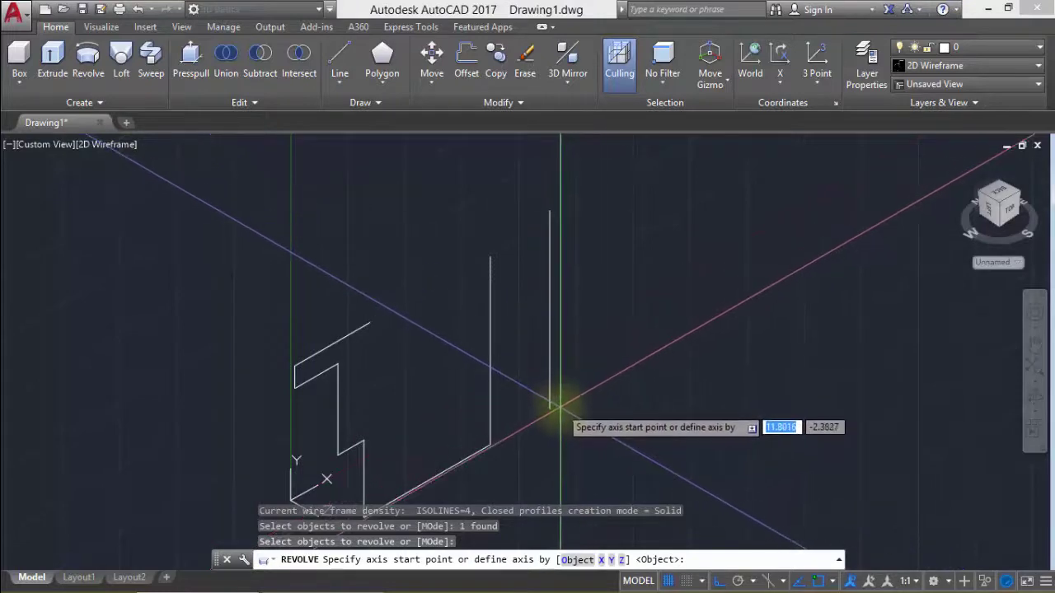
{"action": "left_click", "coordinate": [552, 407]}
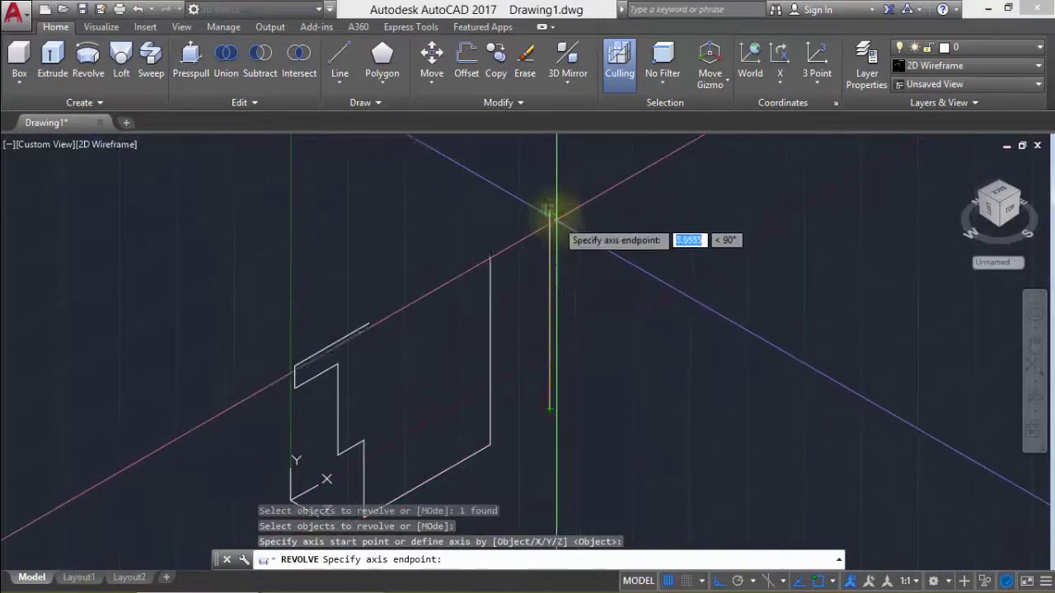
{"action": "left_click", "coordinate": [550, 210]}
{"action": "middle_click_drag", "start_coordinate": [558, 212], "coordinate": [660, 328], "text": "shift"}
{"action": "type", "text": "270"}
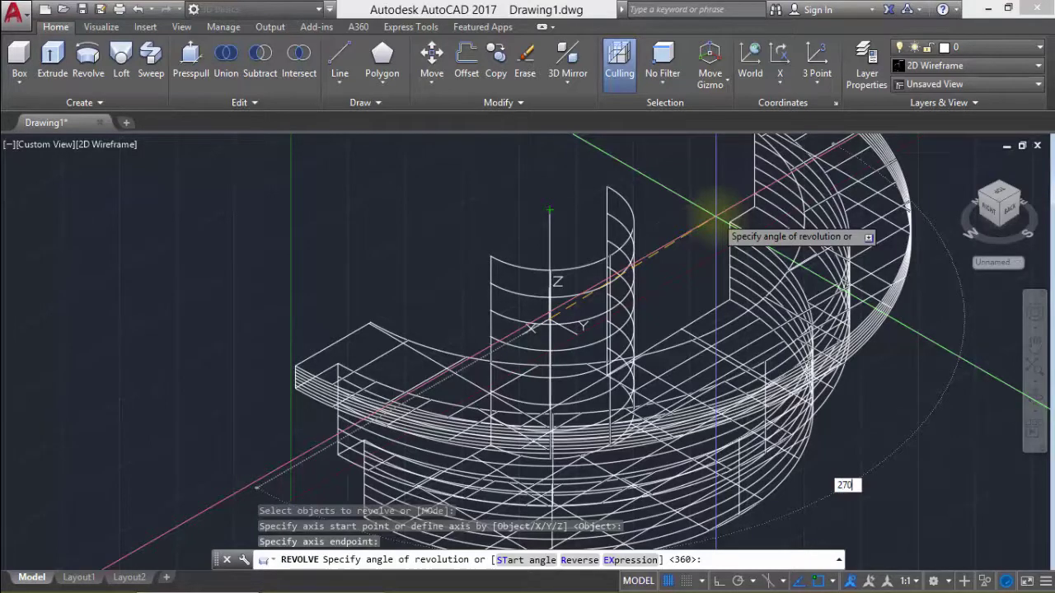
Complete the 270° revolution and shade the model in the Conceptual visual style
{"action": "key", "text": "Return"}
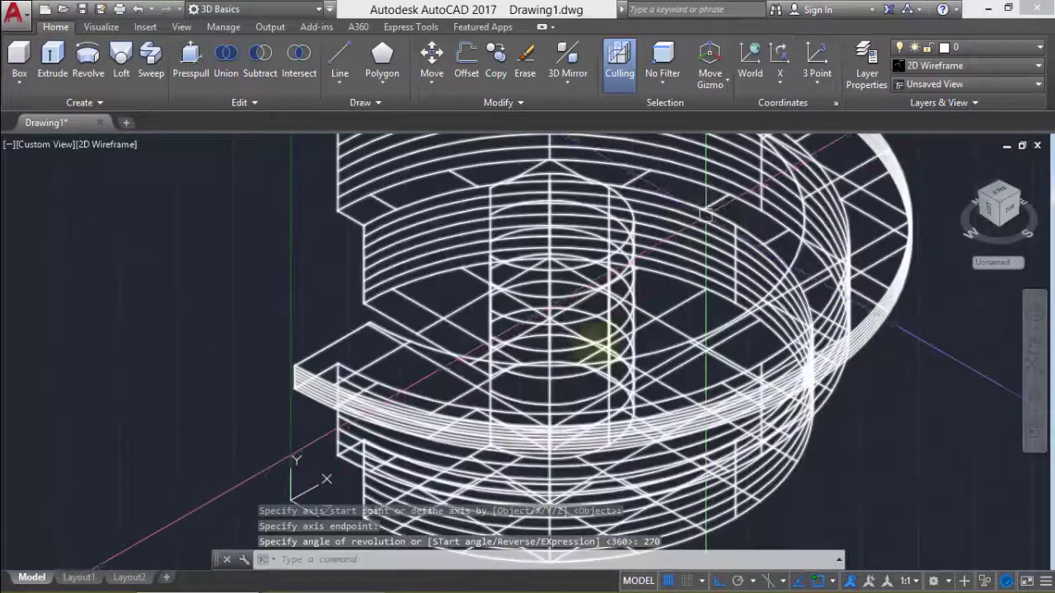
{"action": "left_click", "coordinate": [110, 147]}
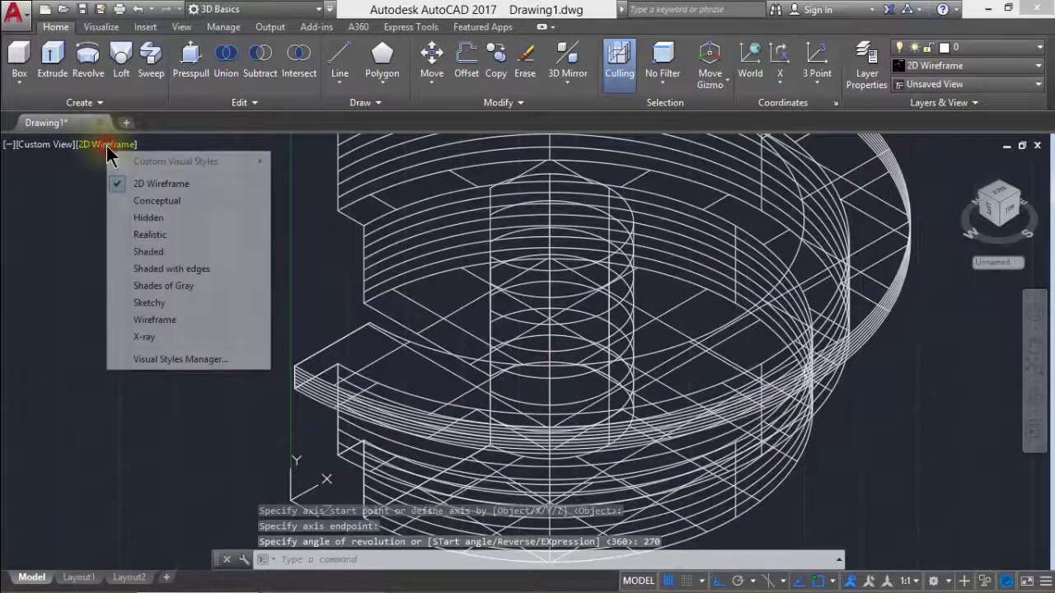
{"action": "left_click", "coordinate": [174, 203]}
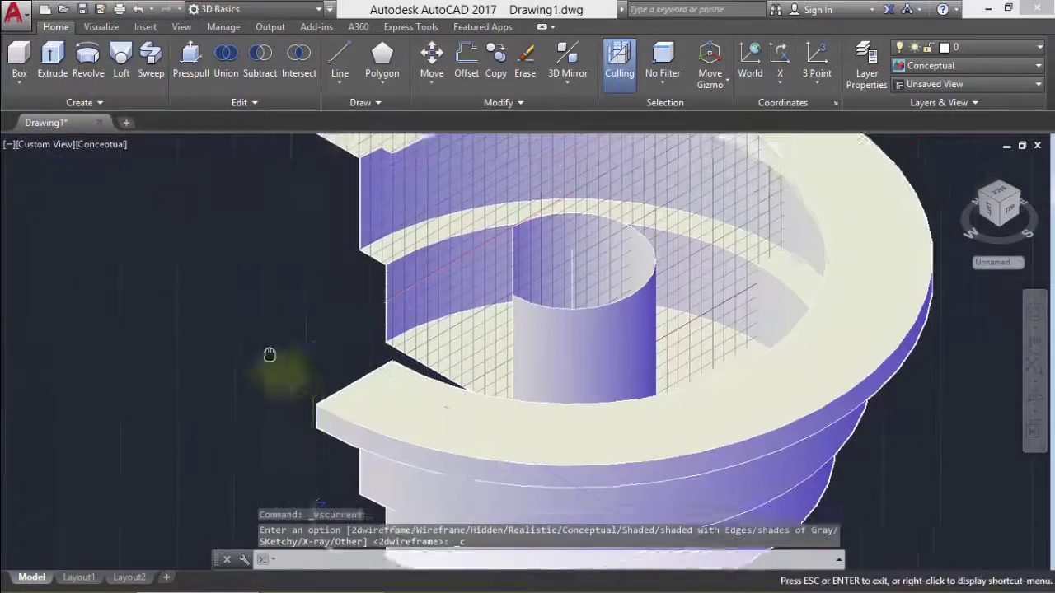
{"action": "scroll", "coordinate": [272, 360], "scroll_direction": "down", "scroll_amount": 3}
{"action": "scroll", "coordinate": [285, 389], "scroll_direction": "up", "scroll_amount": 3}
Orbit to a side view of the revolved solid, then erase all three solids
{"action": "mouse_move", "coordinate": [285, 388]}
{"action": "middle_mouse_down", "text": "shift"}
{"action": "mouse_move", "coordinate": [283, 379]}
{"action": "mouse_move", "coordinate": [412, 337]}
{"action": "mouse_move", "coordinate": [618, 355]}
{"action": "mouse_move", "coordinate": [766, 350]}
{"action": "mouse_move", "coordinate": [848, 377]}
{"action": "middle_mouse_up", "text": "shift"}
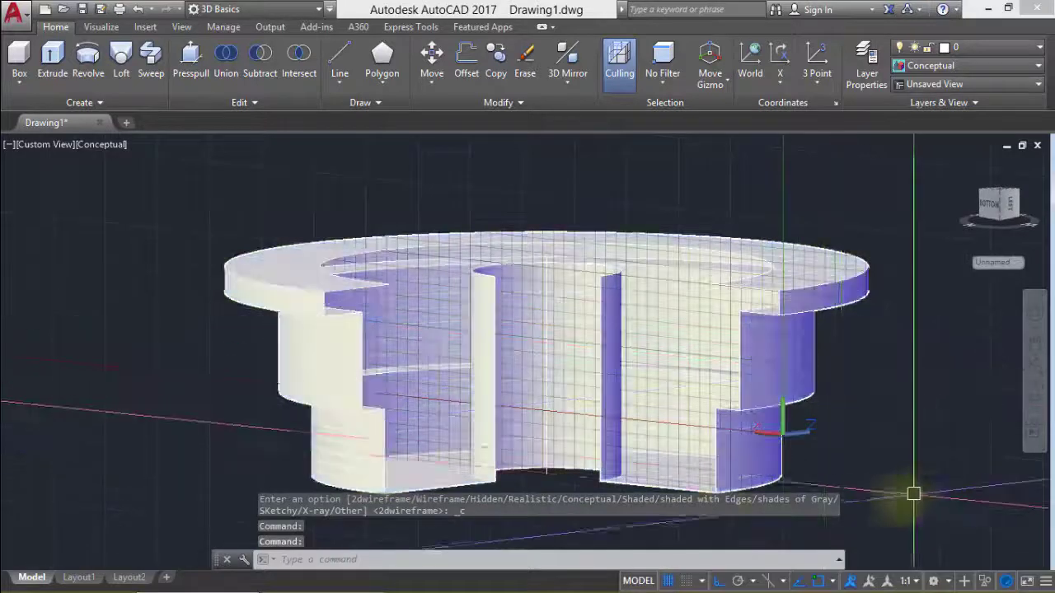
{"action": "middle_click_drag", "start_coordinate": [531, 474], "coordinate": [545, 469], "text": "shift"}
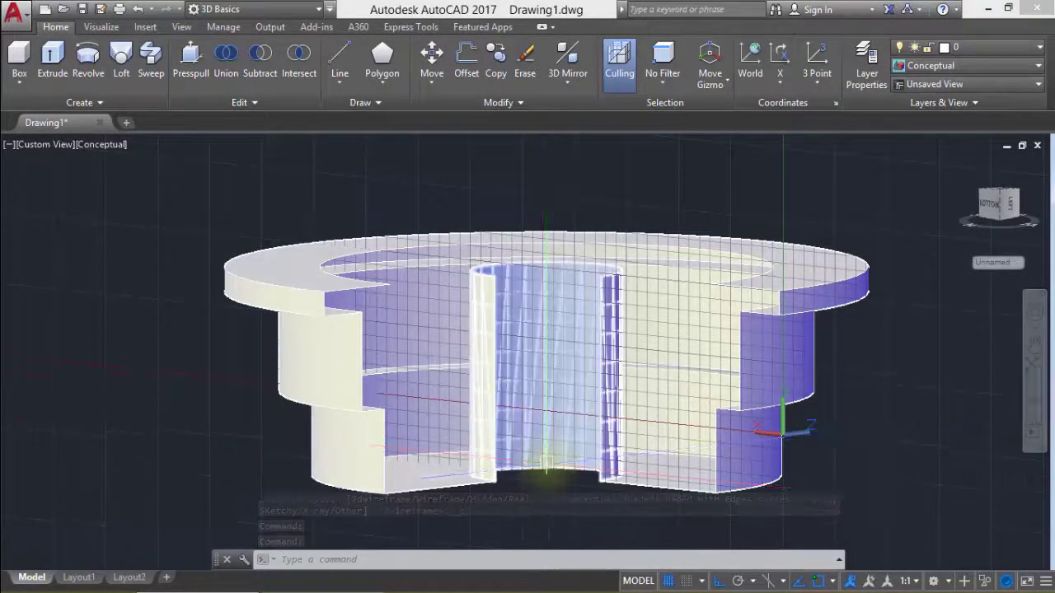
{"action": "key", "text": "ctrl+a"}
{"action": "key", "text": "Delete"}
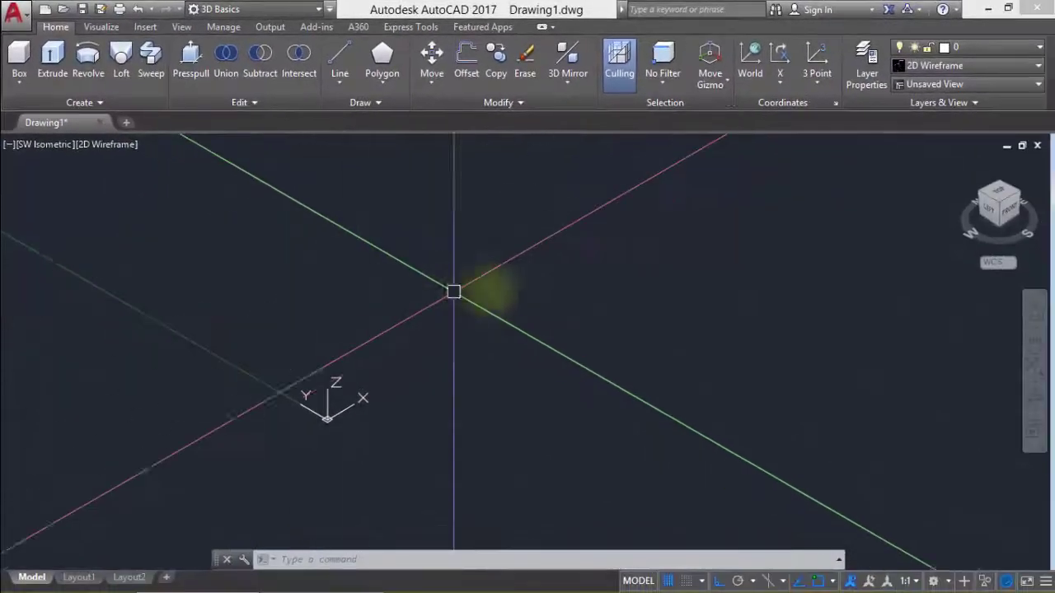
Draw large, medium and small circles all centred on the origin
{"action": "middle_click_drag", "start_coordinate": [499, 311], "coordinate": [536, 361]}
{"action": "key", "text": "Return"}
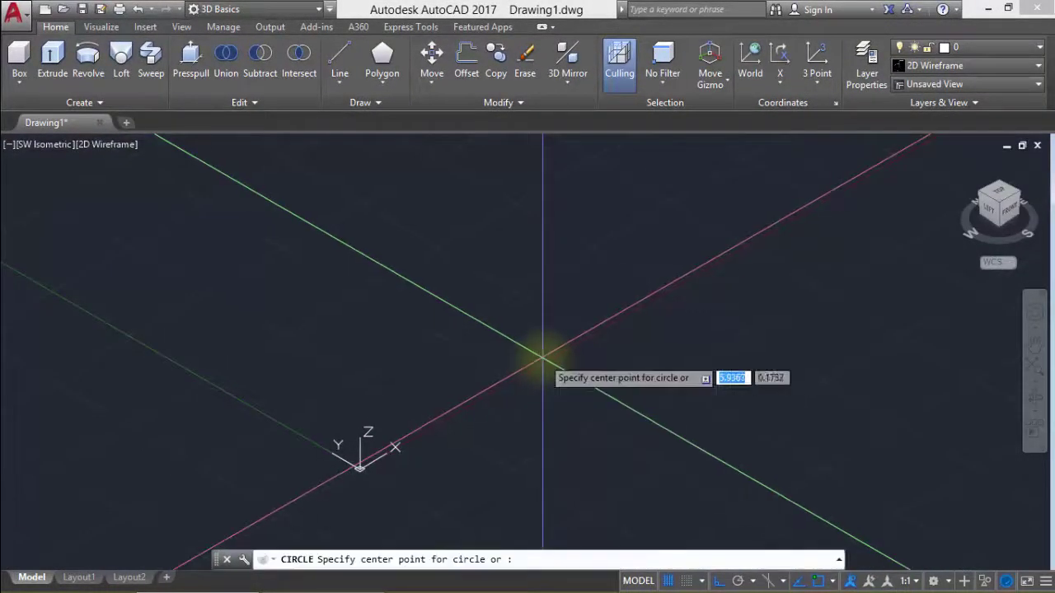
{"action": "left_click", "coordinate": [445, 322]}
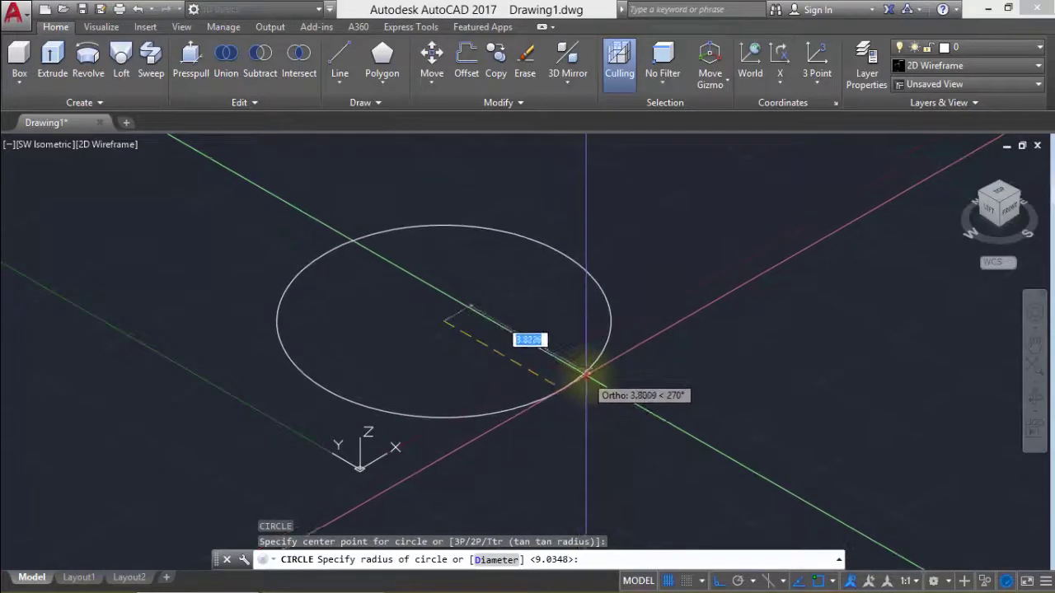
{"action": "left_click", "coordinate": [586, 375]}
{"action": "type", "text": "c"}
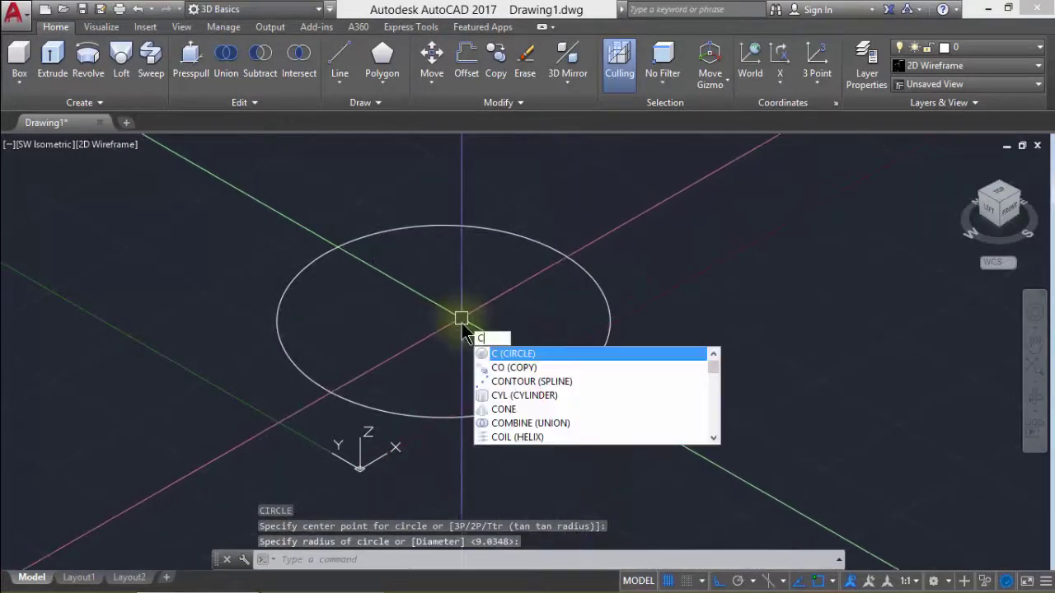
{"action": "key", "text": "Return"}
{"action": "left_click", "coordinate": [444, 320]}
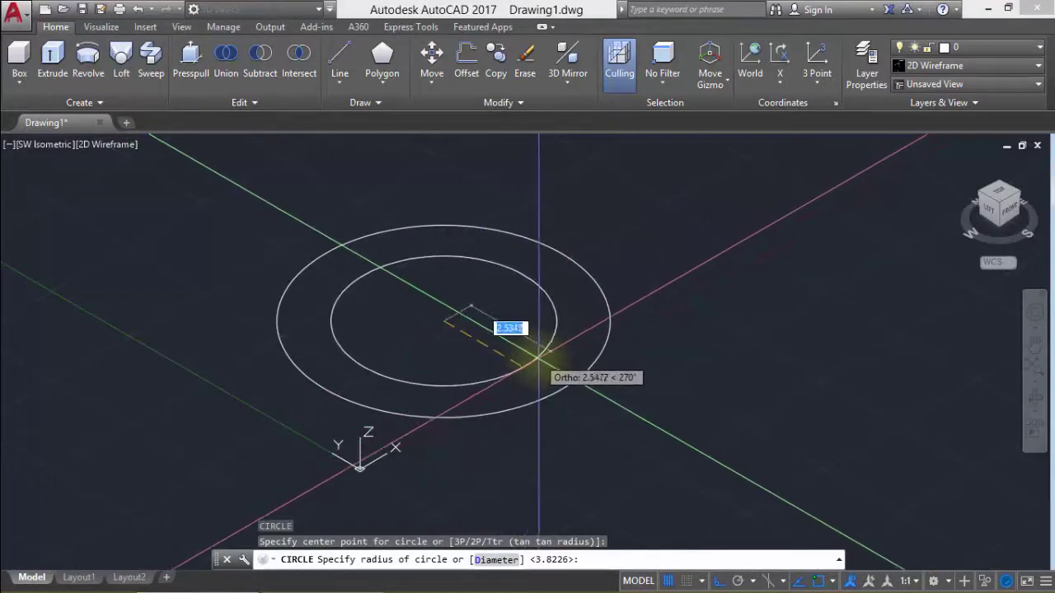
{"action": "left_click", "coordinate": [539, 356]}
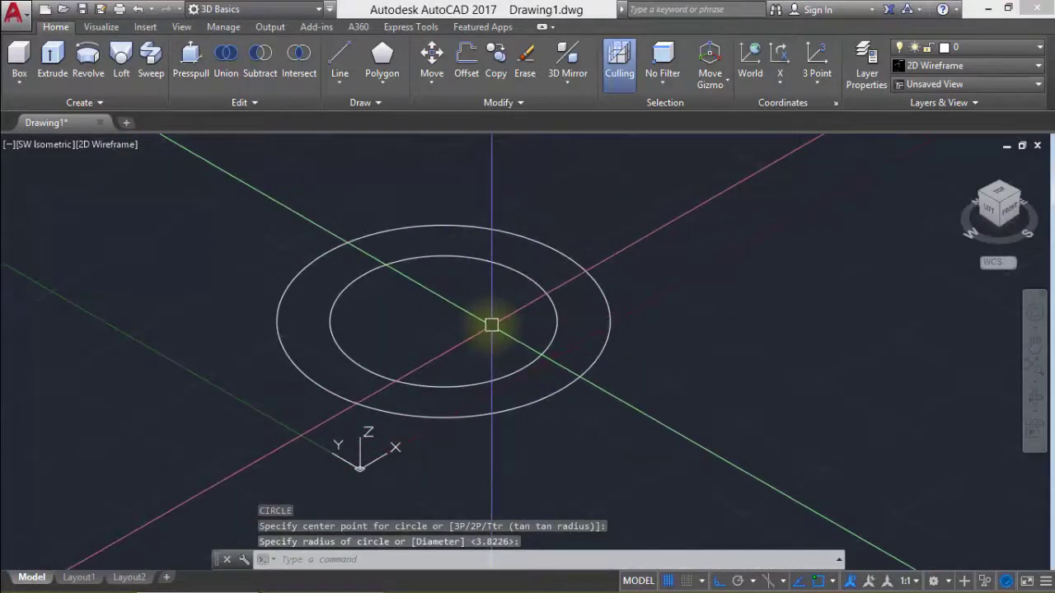
{"action": "key", "text": "Return"}
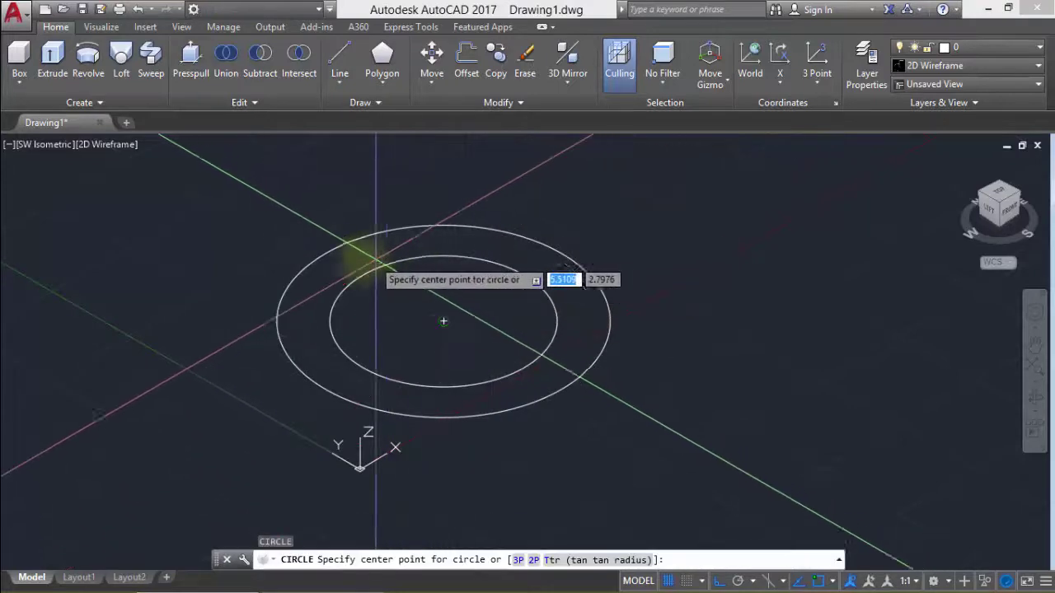
{"action": "left_click", "coordinate": [444, 322]}
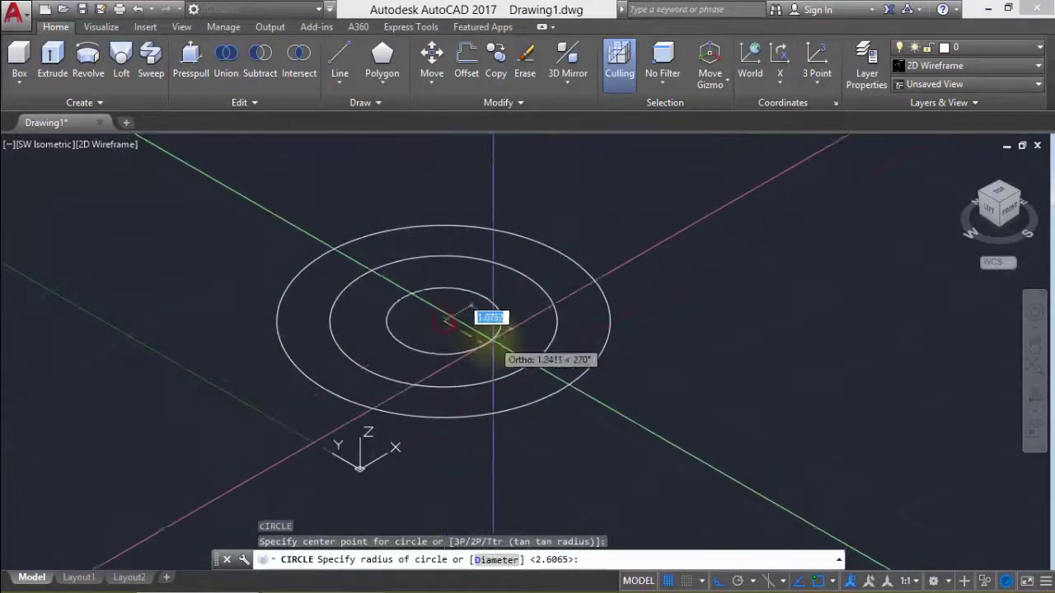
{"action": "left_click", "coordinate": [494, 342]}
{"action": "middle_click_drag", "start_coordinate": [607, 323], "coordinate": [569, 354]}
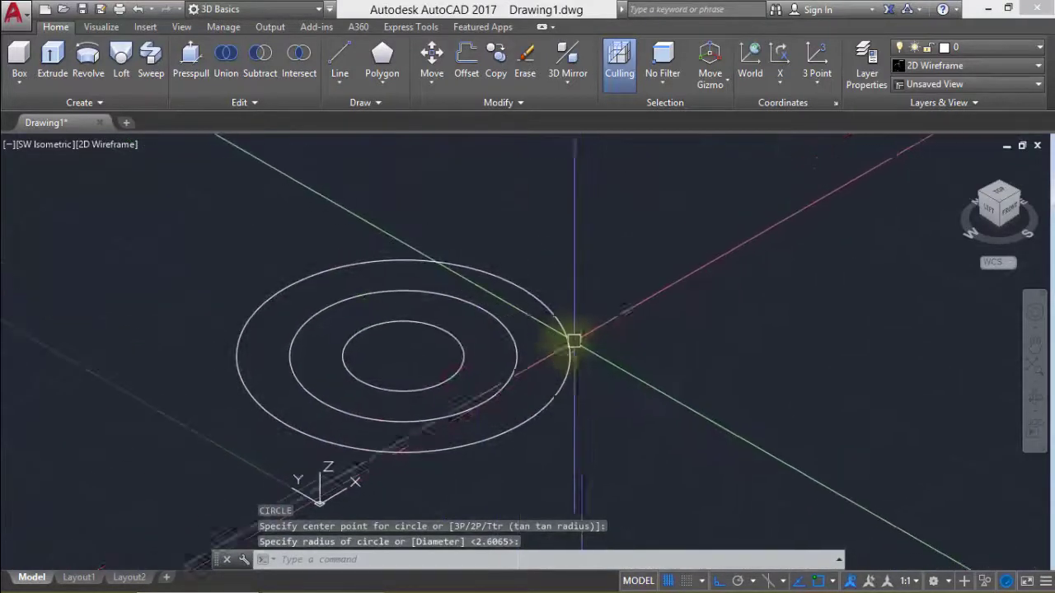
Move the middle circle straight up, high above the base circle, with 3DMOVE
{"action": "type", "text": "3do"}
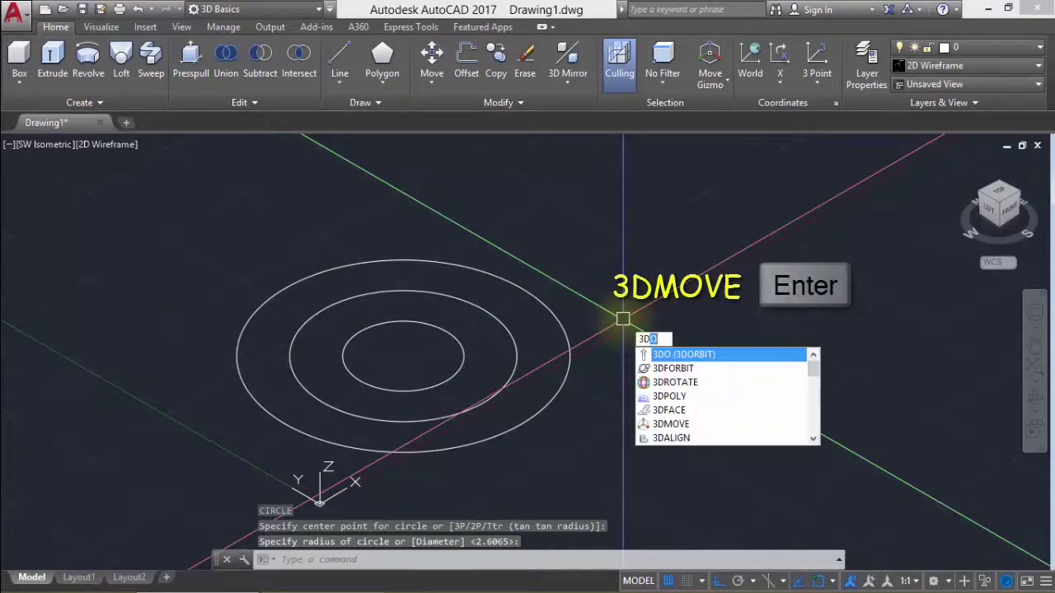
{"action": "left_click", "coordinate": [715, 425]}
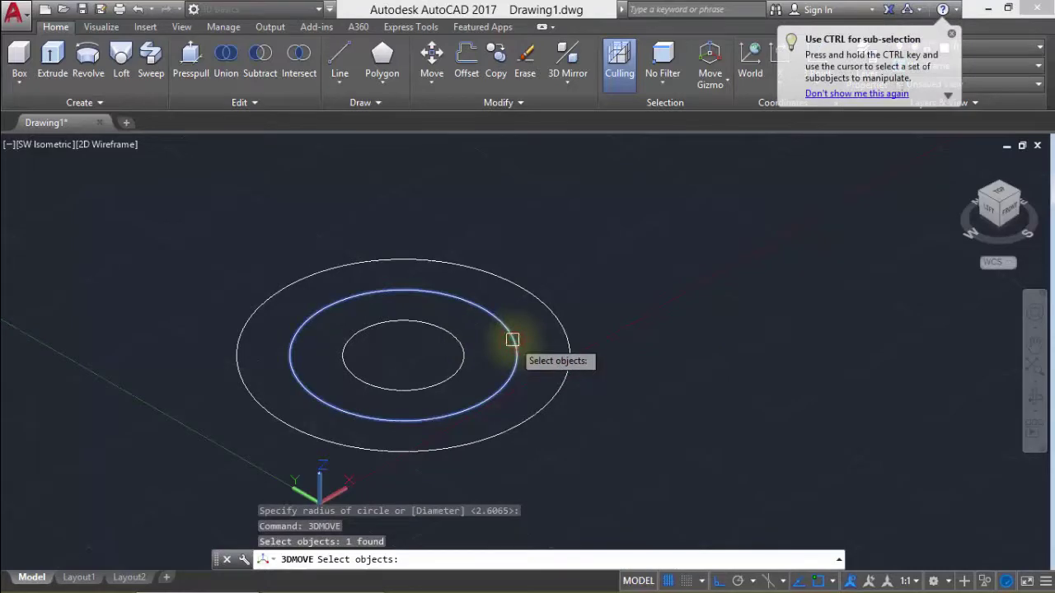
{"action": "key", "text": "Return"}
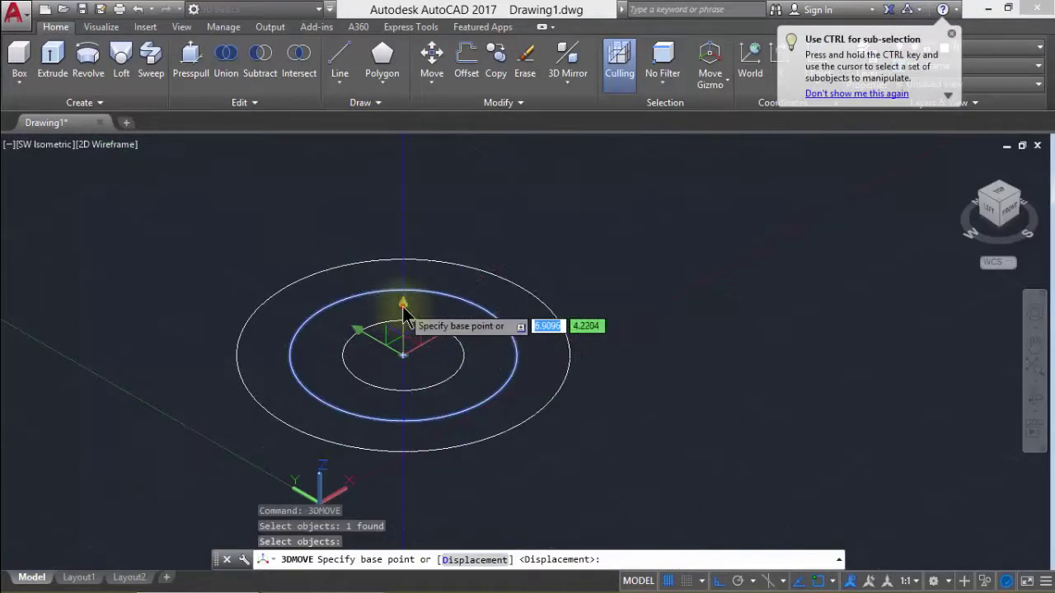
{"action": "left_click", "coordinate": [404, 309]}
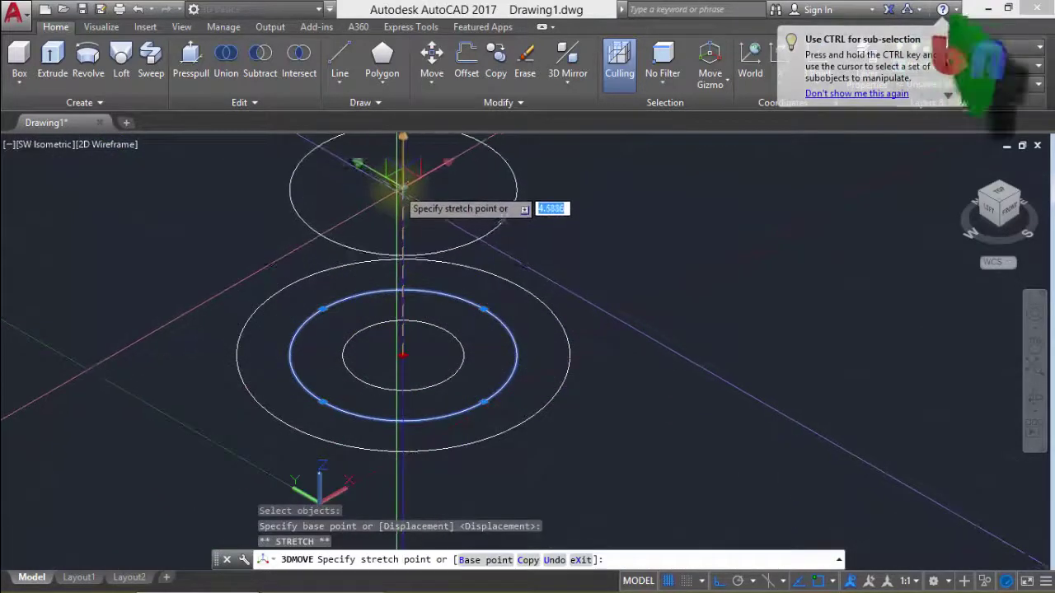
{"action": "left_click", "coordinate": [401, 175]}
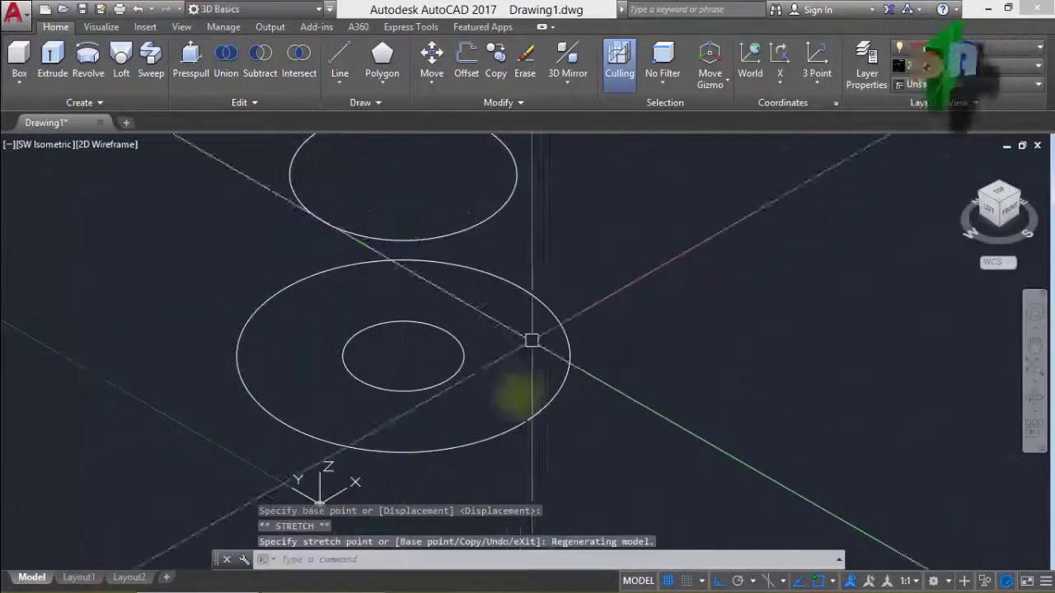
Lift the smallest circle a short distance above the base circle
{"action": "key", "text": "Return"}
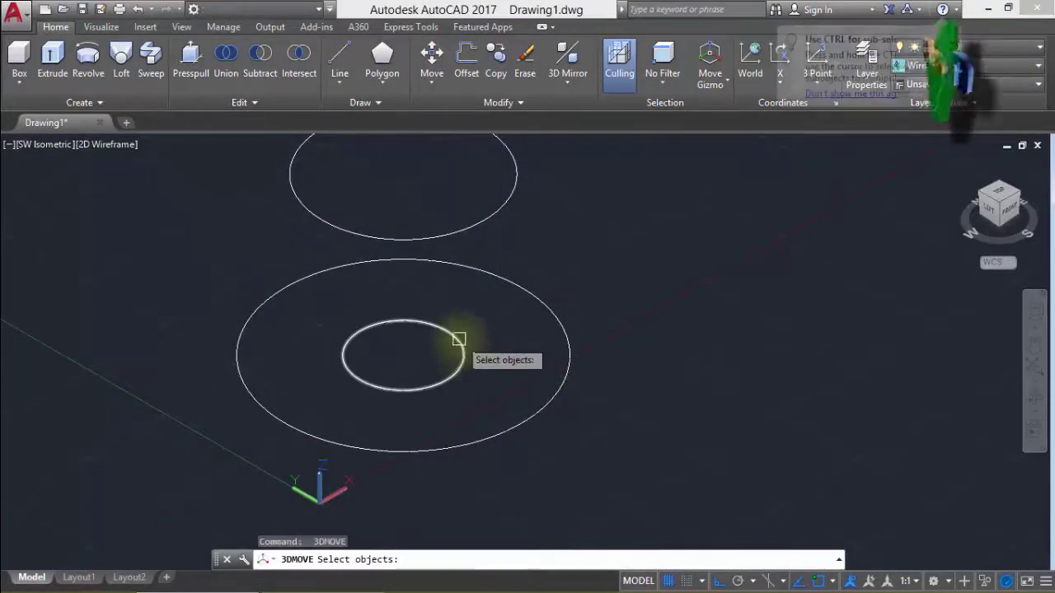
{"action": "left_click", "coordinate": [458, 338]}
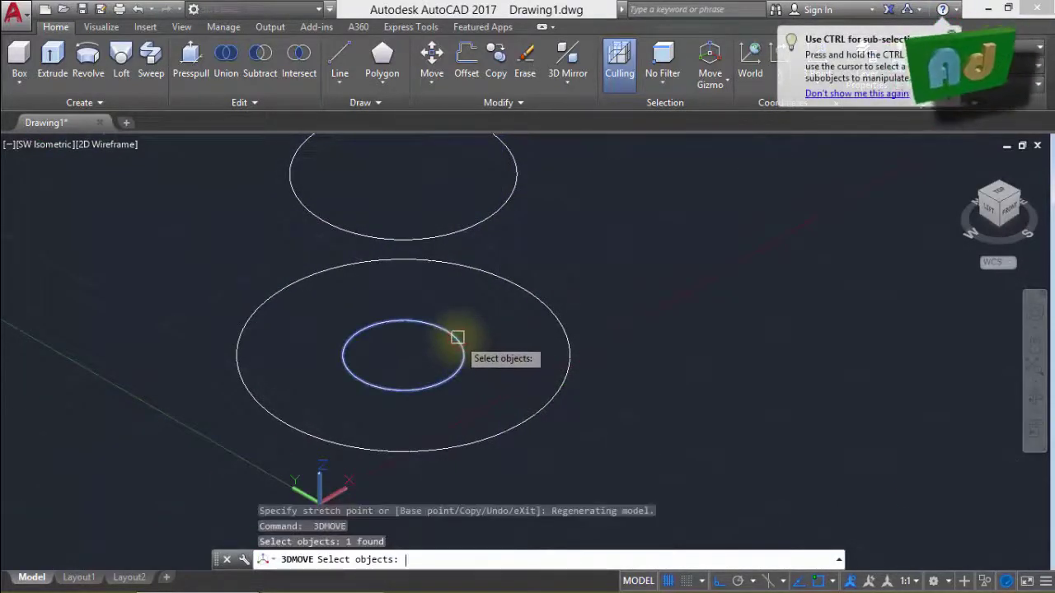
{"action": "key", "text": "Return"}
{"action": "left_click", "coordinate": [403, 354]}
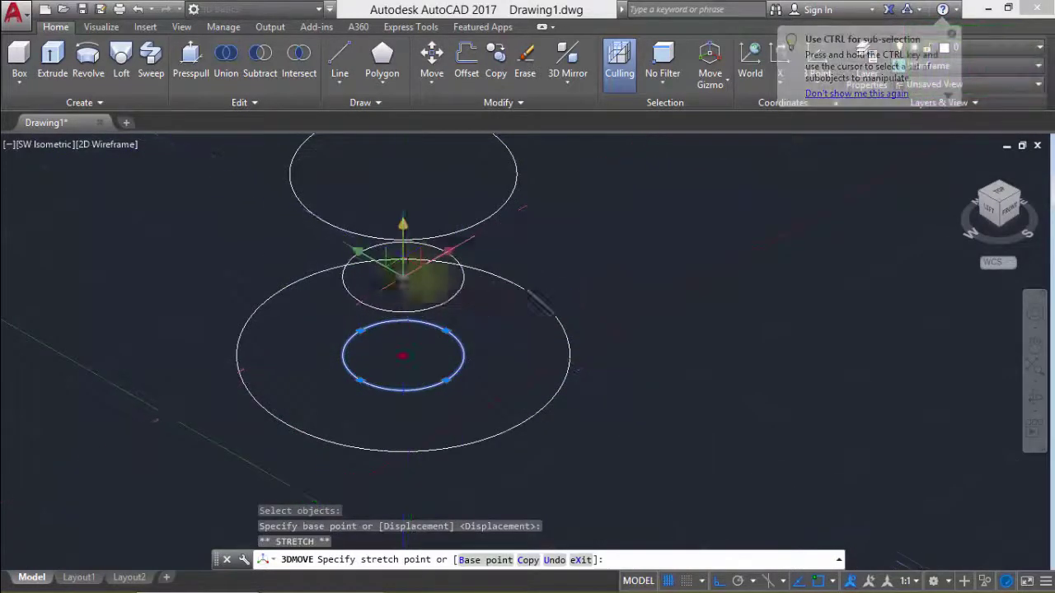
{"action": "left_click", "coordinate": [403, 276]}
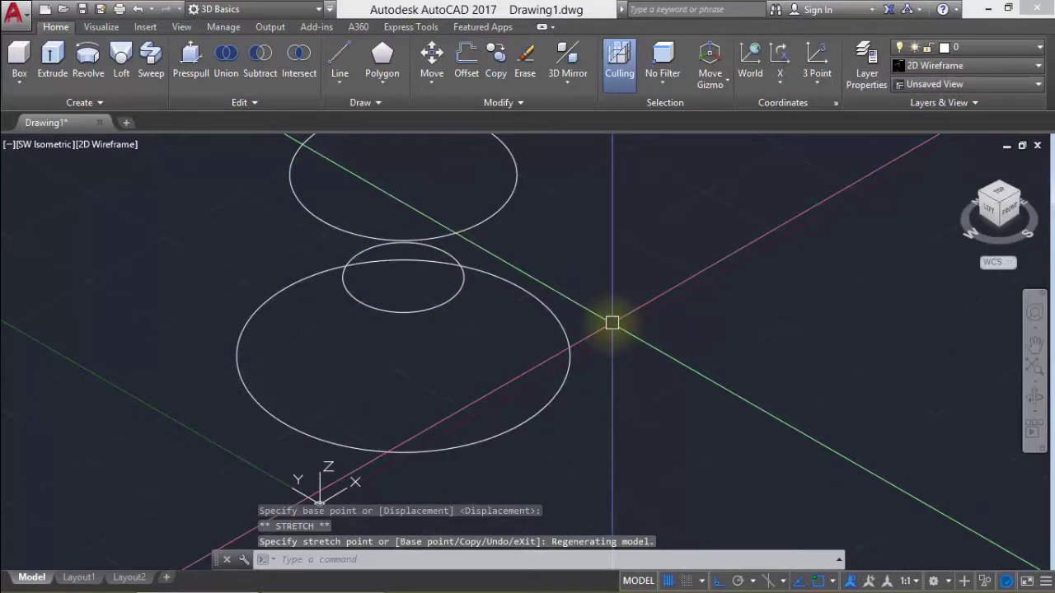
Loft the stacked circles from bottom to top as cross sections into a vase
{"action": "type", "text": "lof"}
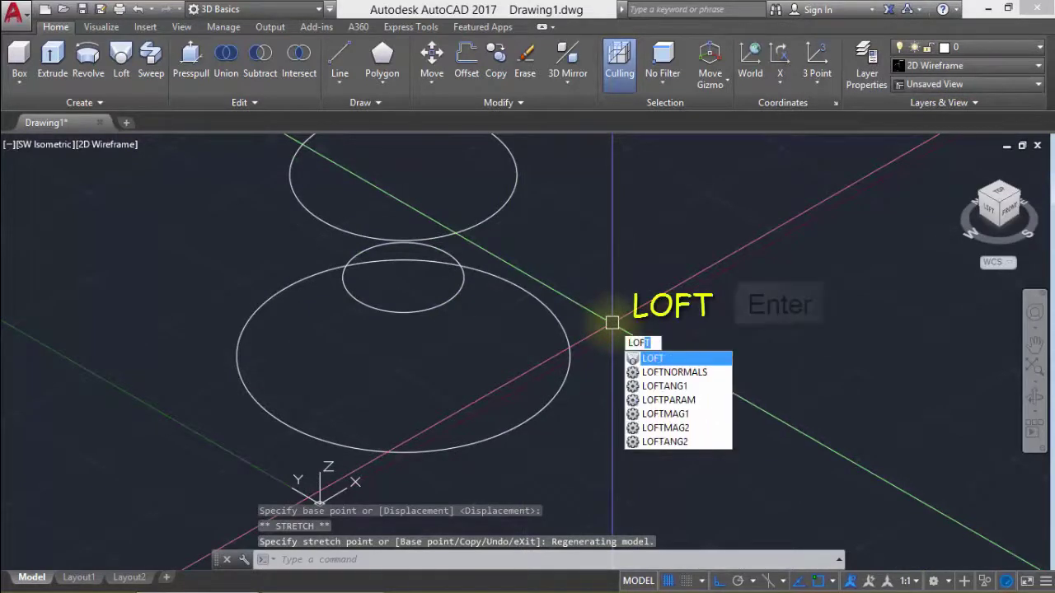
{"action": "key", "text": "Return"}
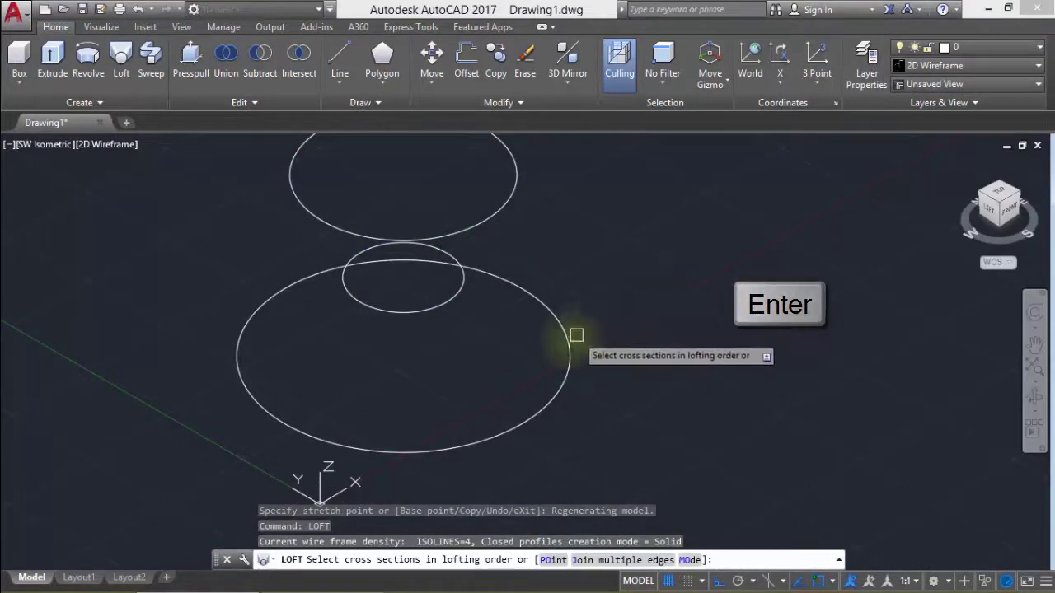
{"action": "left_click", "coordinate": [568, 340]}
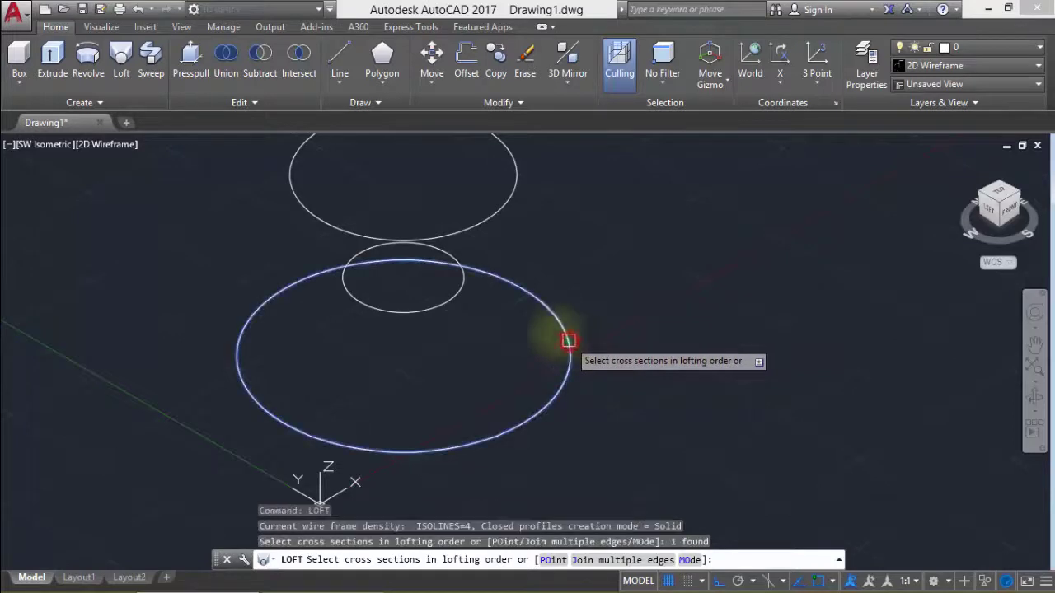
{"action": "left_click", "coordinate": [452, 298]}
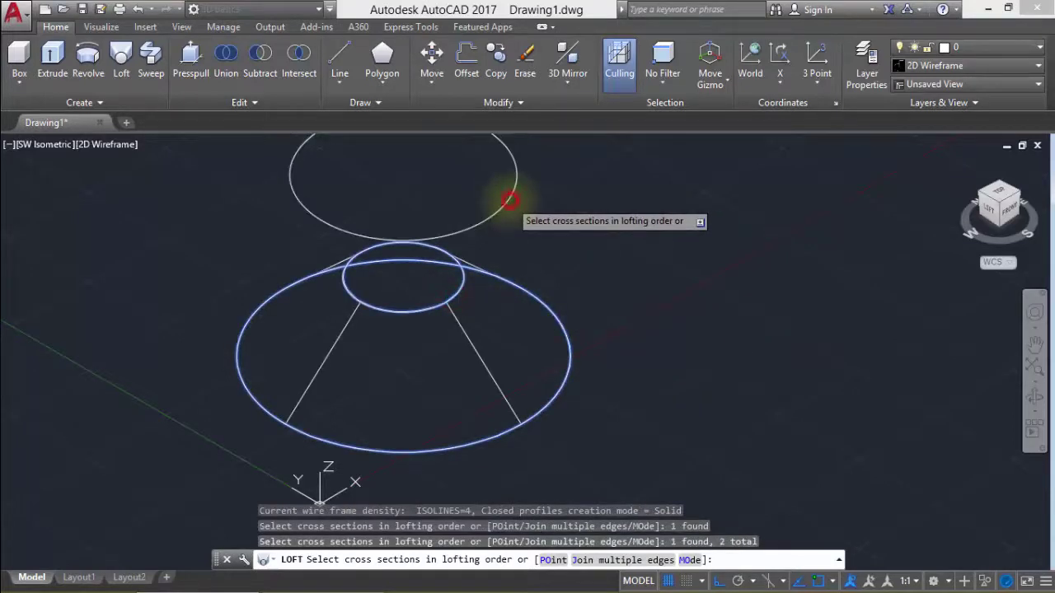
{"action": "key", "text": "Return"}
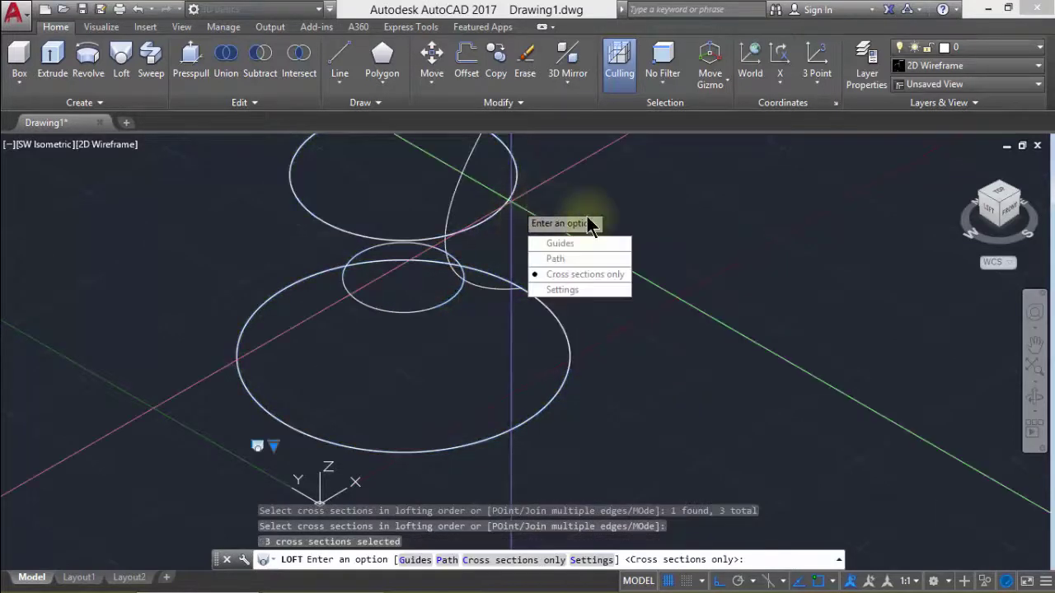
{"action": "key", "text": "Escape"}
{"action": "middle_click_drag", "start_coordinate": [513, 206], "coordinate": [537, 254]}
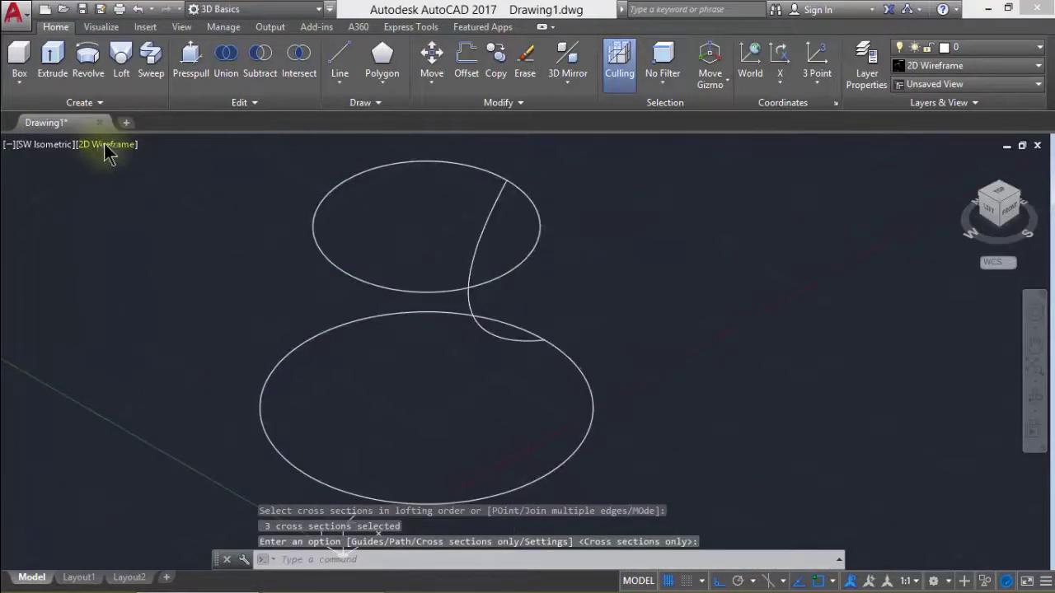
Shade the vase in Conceptual style and orbit to view it from the front
{"action": "left_click", "coordinate": [103, 145]}
{"action": "left_click", "coordinate": [156, 200]}
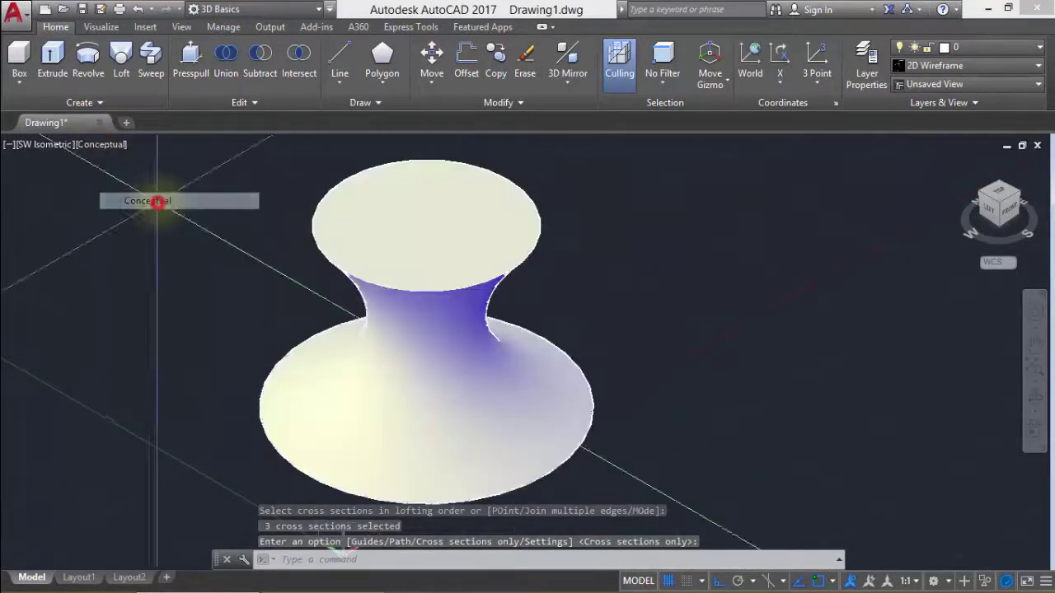
{"action": "mouse_move", "coordinate": [673, 342]}
{"action": "middle_mouse_down", "text": "shift"}
{"action": "mouse_move", "coordinate": [514, 212]}
{"action": "mouse_move", "coordinate": [587, 312]}
{"action": "mouse_move", "coordinate": [600, 300]}
{"action": "middle_mouse_up", "text": "shift"}
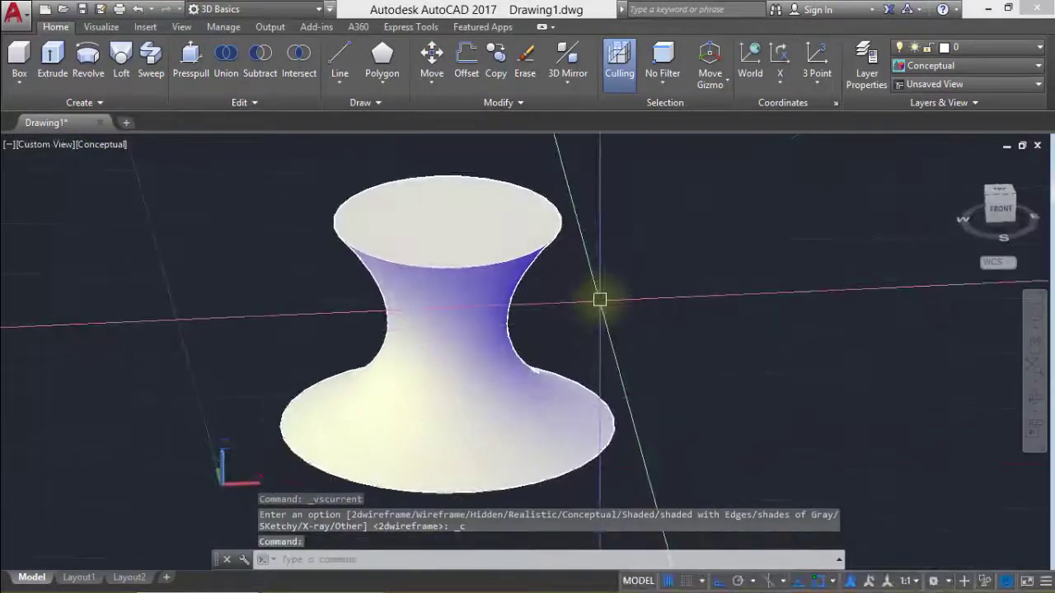
Delete the vase, return to the southwest isometric view, and restore 2D Wireframe
{"action": "key", "text": "ctrl+a"}
{"action": "key", "text": "Delete"}
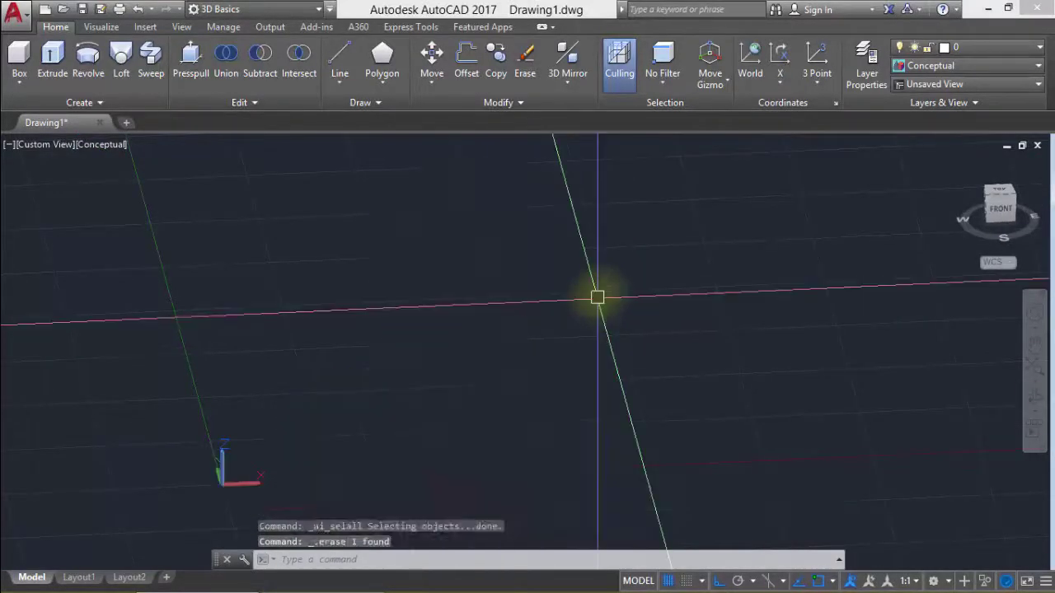
{"action": "left_click", "coordinate": [963, 168]}
{"action": "left_click", "coordinate": [89, 145]}
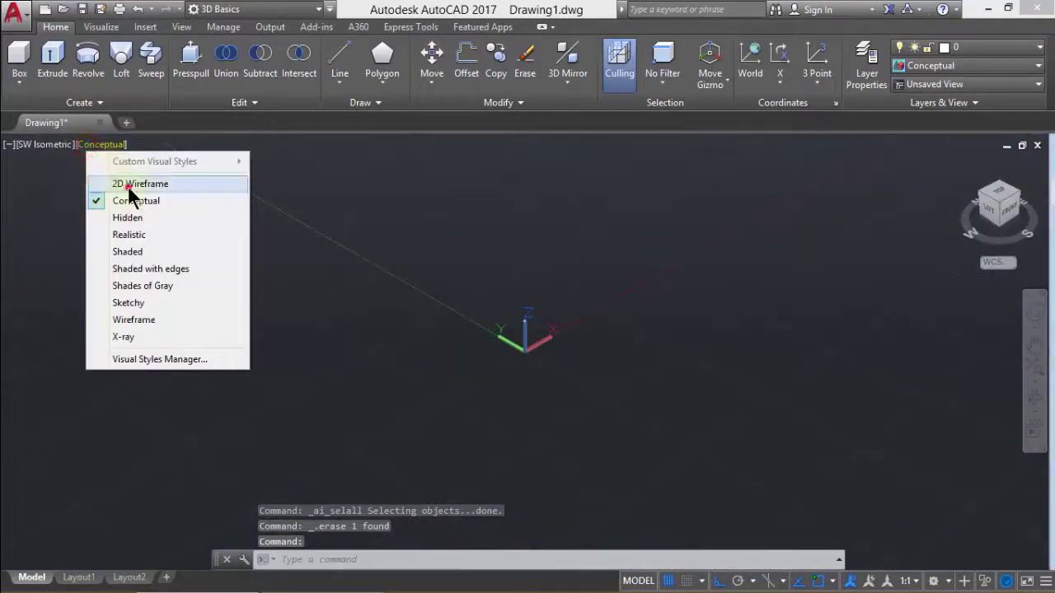
{"action": "left_click", "coordinate": [132, 185]}
{"action": "type", "text": "HE"}
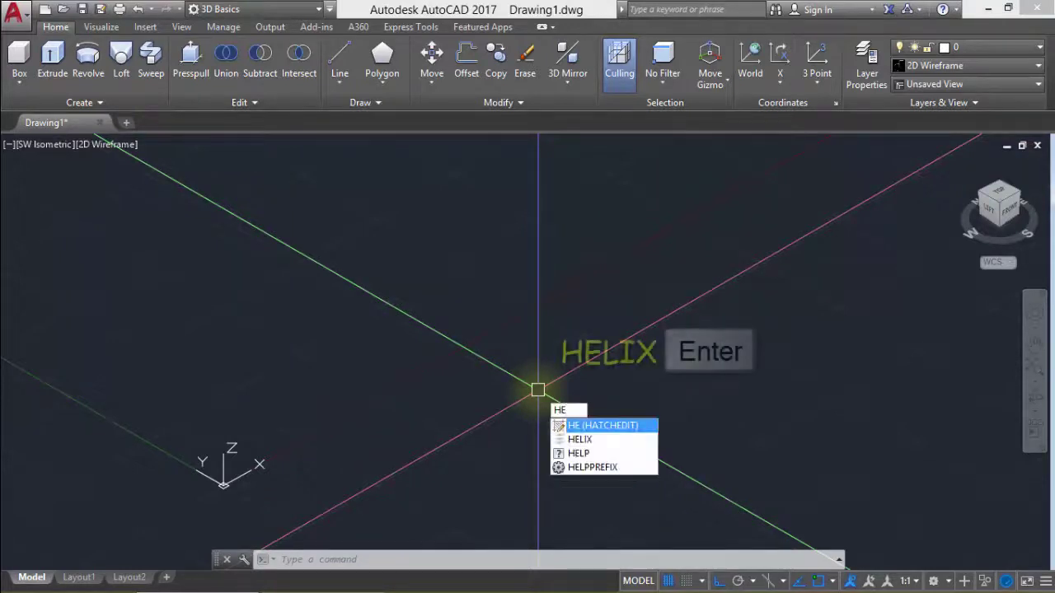
Draw a three-turn helix with a wide base radius tapering to a smaller top radius
{"action": "type", "text": "LIX"}
{"action": "key", "text": "Return"}
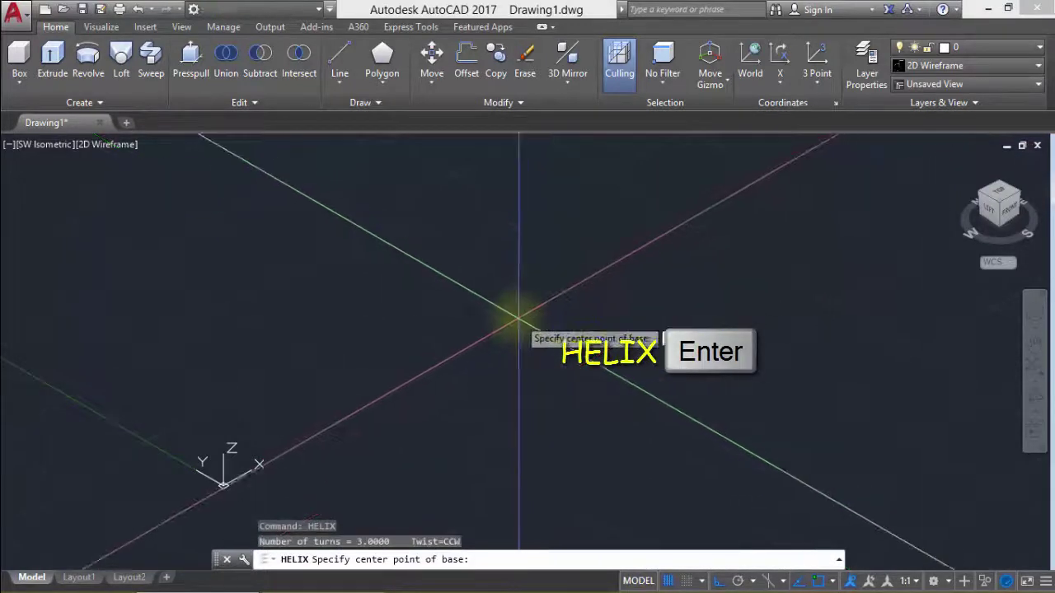
{"action": "left_click", "coordinate": [403, 331]}
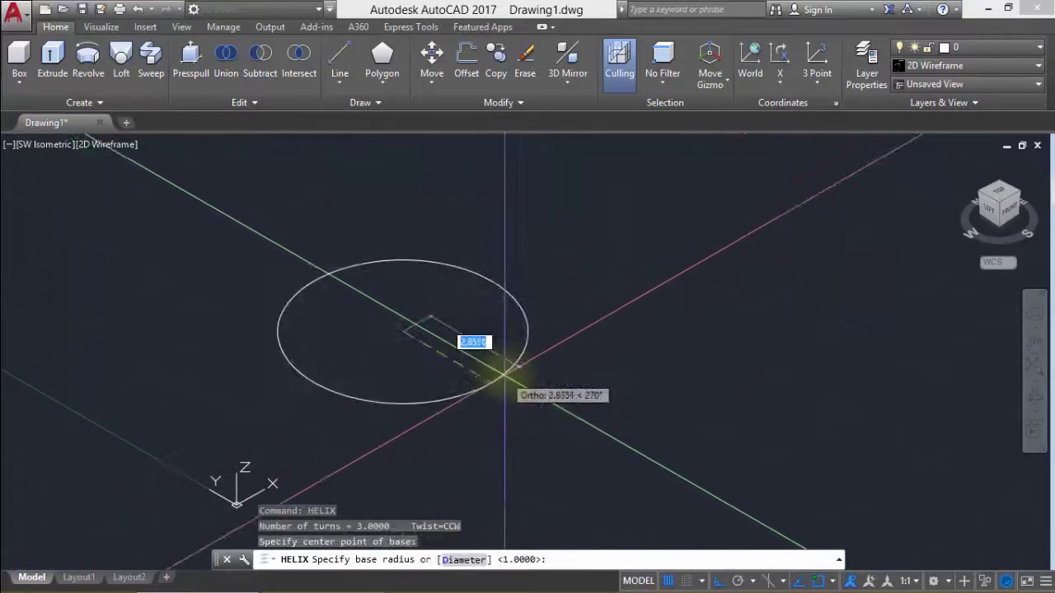
{"action": "left_click", "coordinate": [509, 362]}
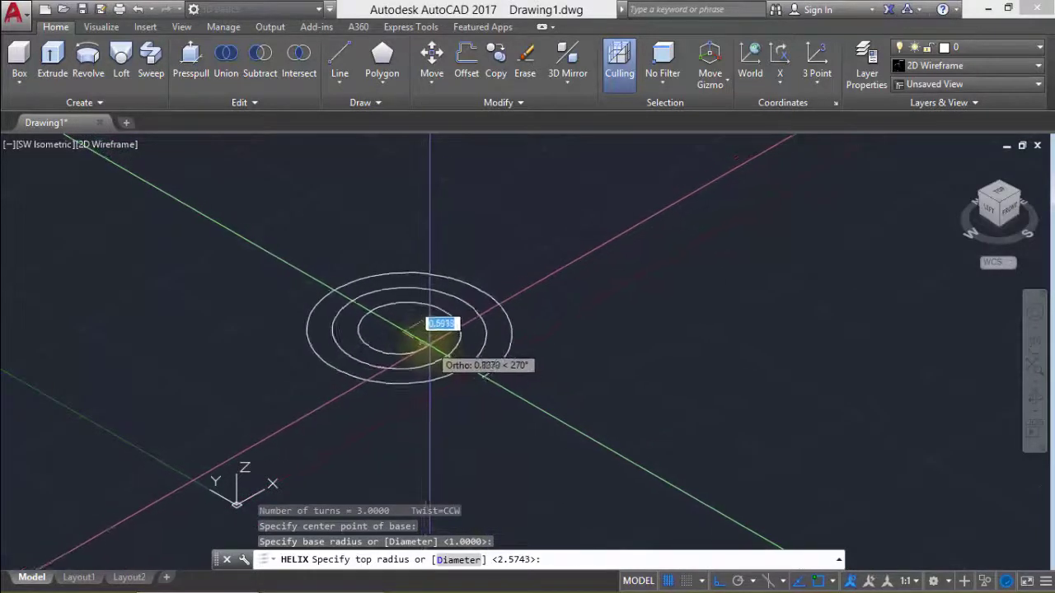
{"action": "left_click", "coordinate": [422, 330]}
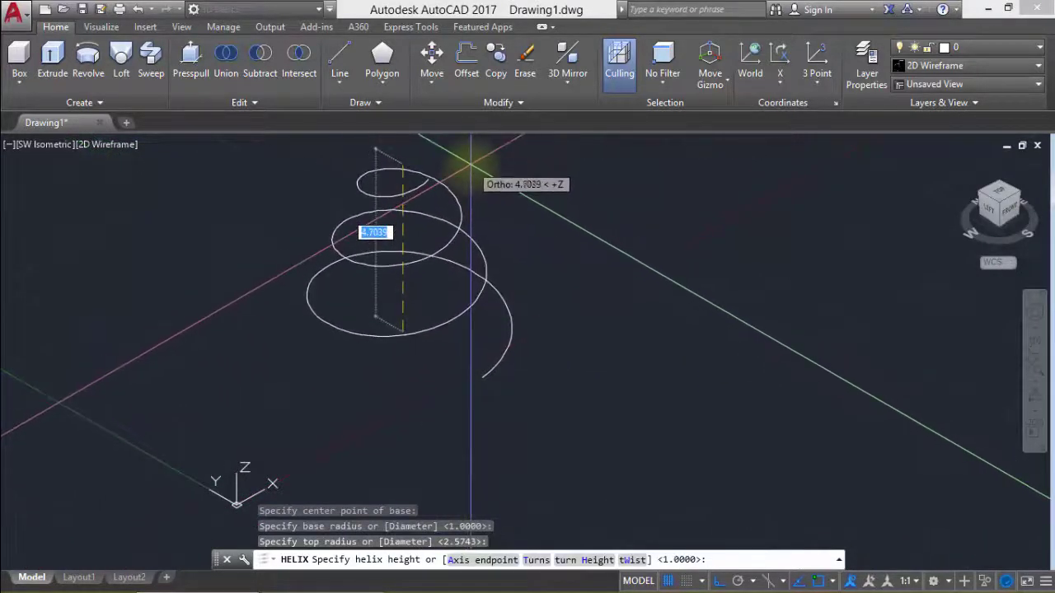
{"action": "left_click", "coordinate": [477, 153]}
{"action": "middle_click_drag", "start_coordinate": [476, 152], "coordinate": [490, 240]}
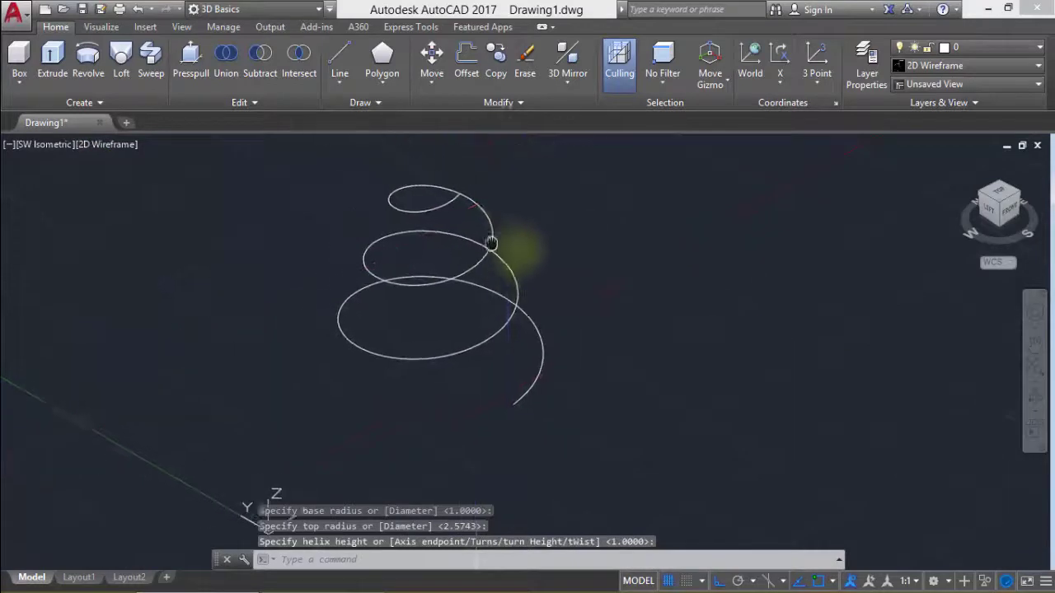
{"action": "key", "text": "Return"}
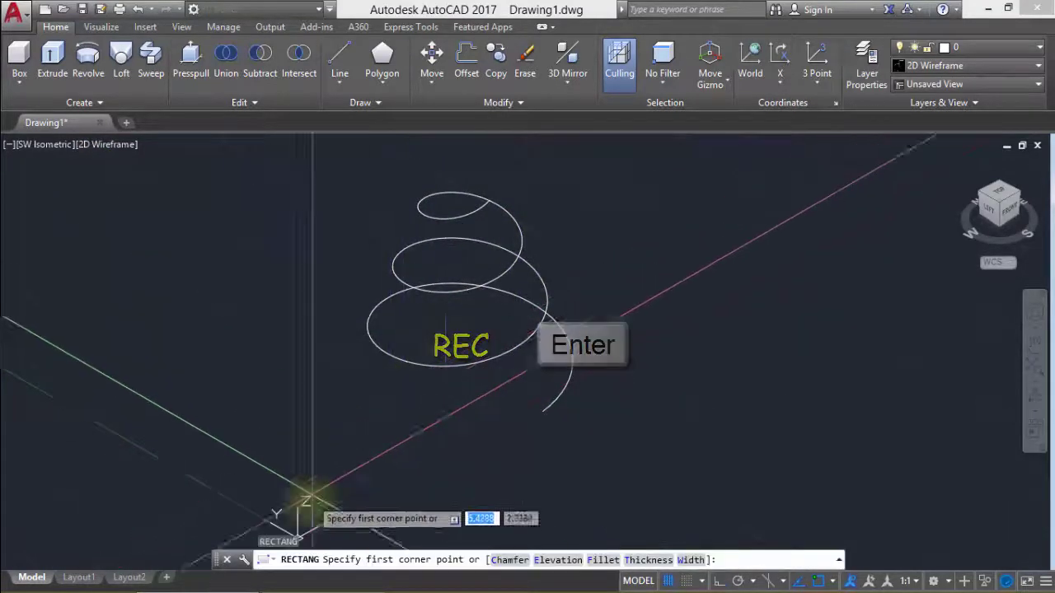
Draw a small rectangle below the helix as the spring's cross-section
{"action": "left_click", "coordinate": [434, 482]}
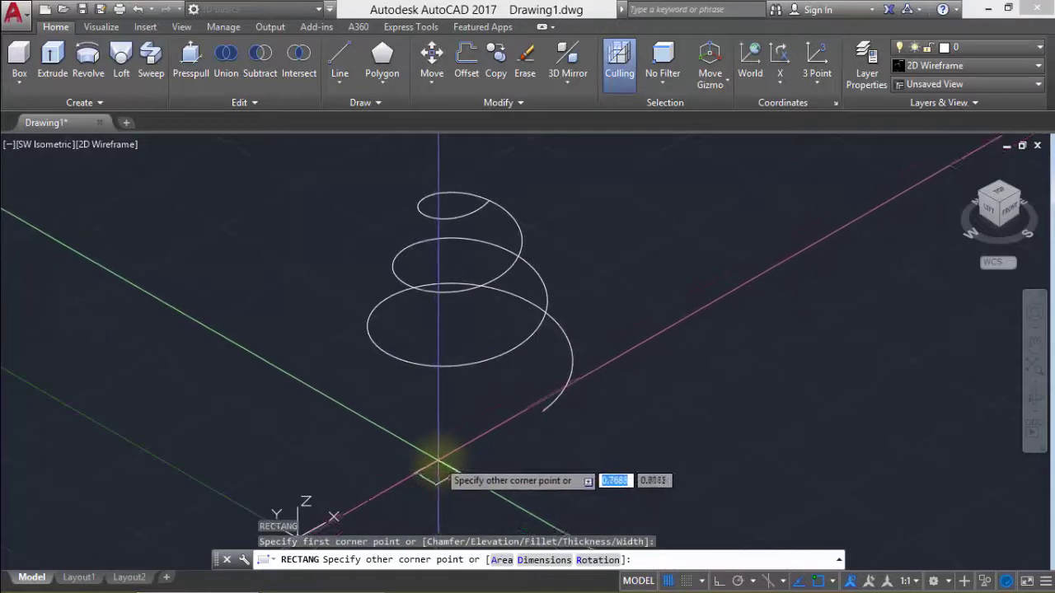
{"action": "left_click", "coordinate": [450, 457]}
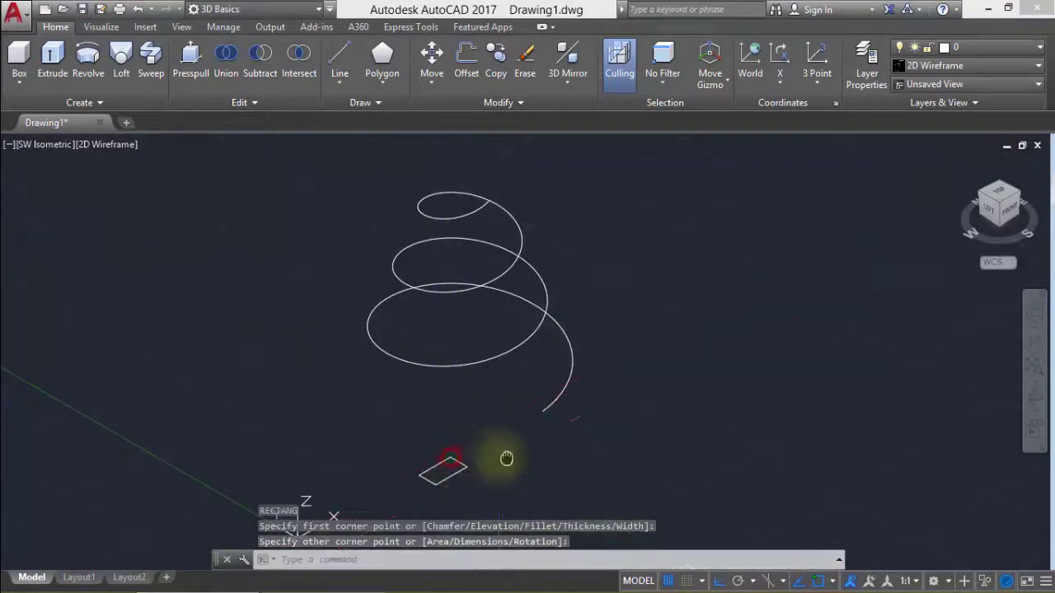
{"action": "middle_click_drag", "start_coordinate": [501, 459], "coordinate": [459, 453]}
Sweep the rectangle along the helix path to form the coil spring solid
{"action": "type", "text": "sw"}
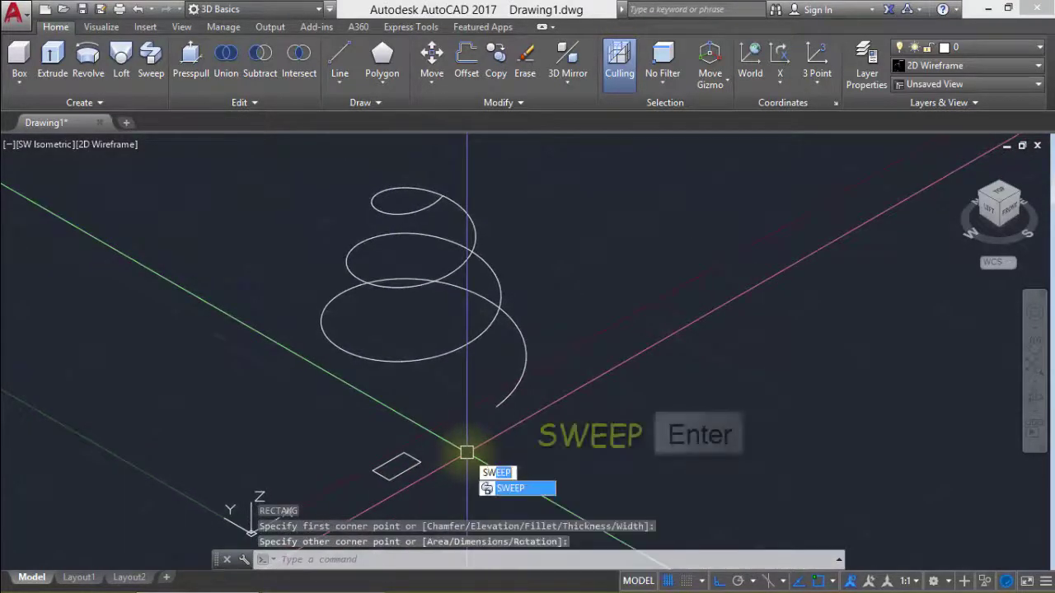
{"action": "key", "text": "Return"}
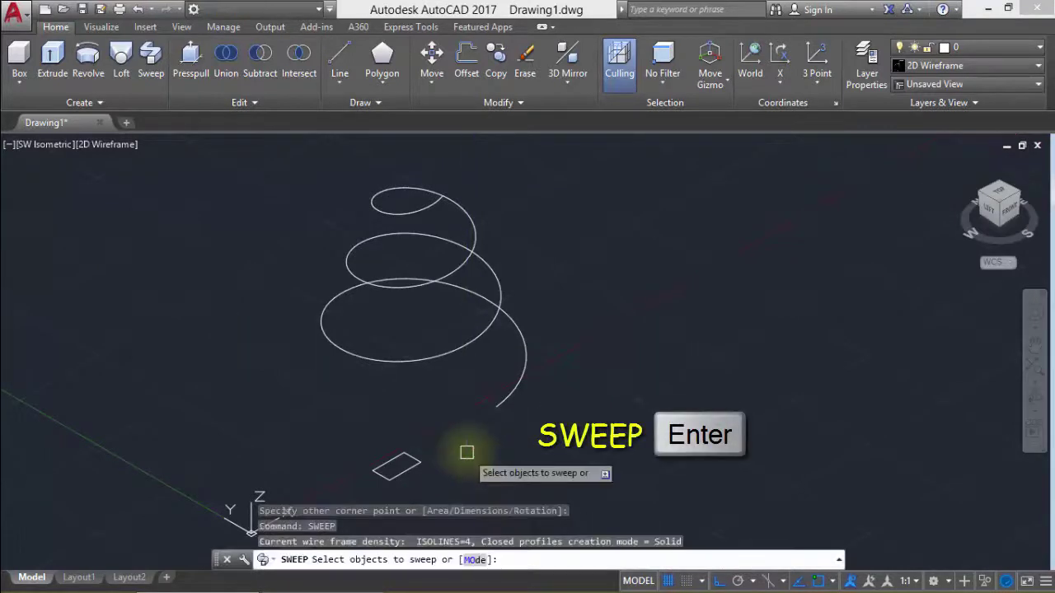
{"action": "left_click", "coordinate": [411, 458]}
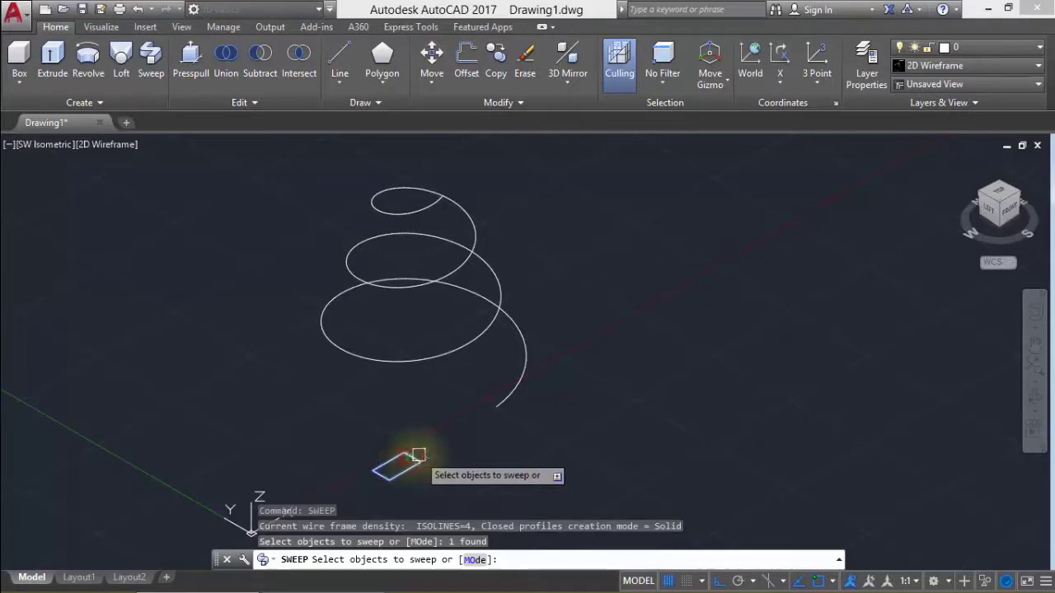
{"action": "key", "text": "Return"}
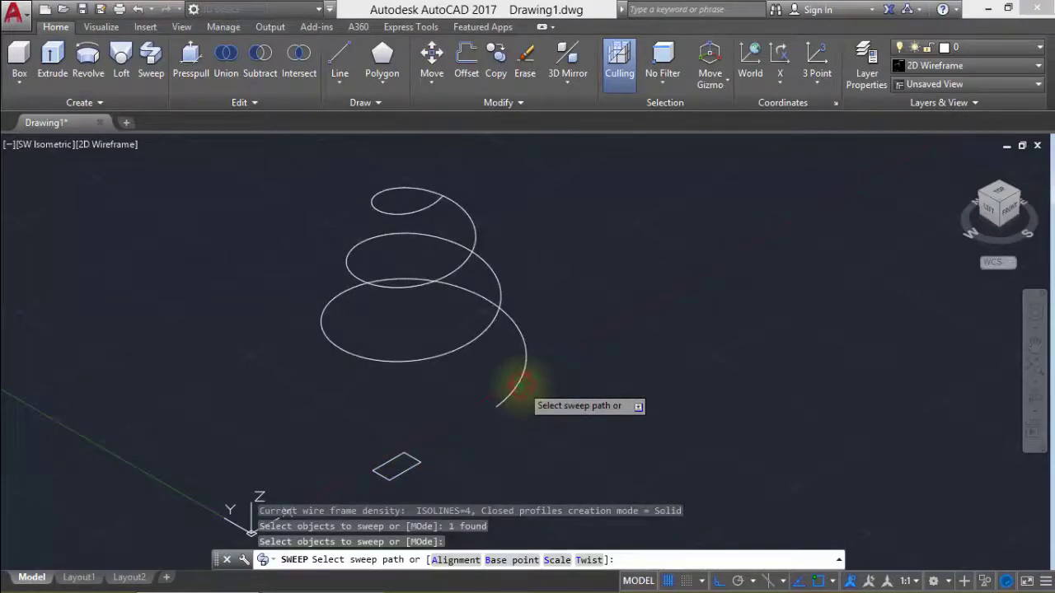
{"action": "left_click", "coordinate": [519, 385]}
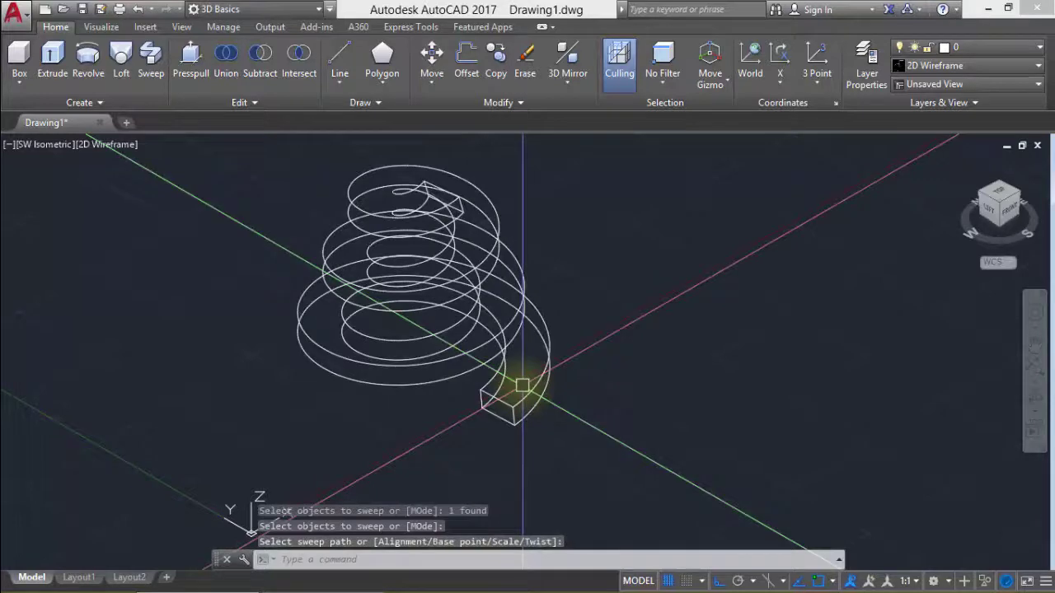
{"action": "left_click", "coordinate": [117, 149]}
Show the coil in Conceptual style, orbit to inspect it, then erase it
{"action": "left_click", "coordinate": [169, 201]}
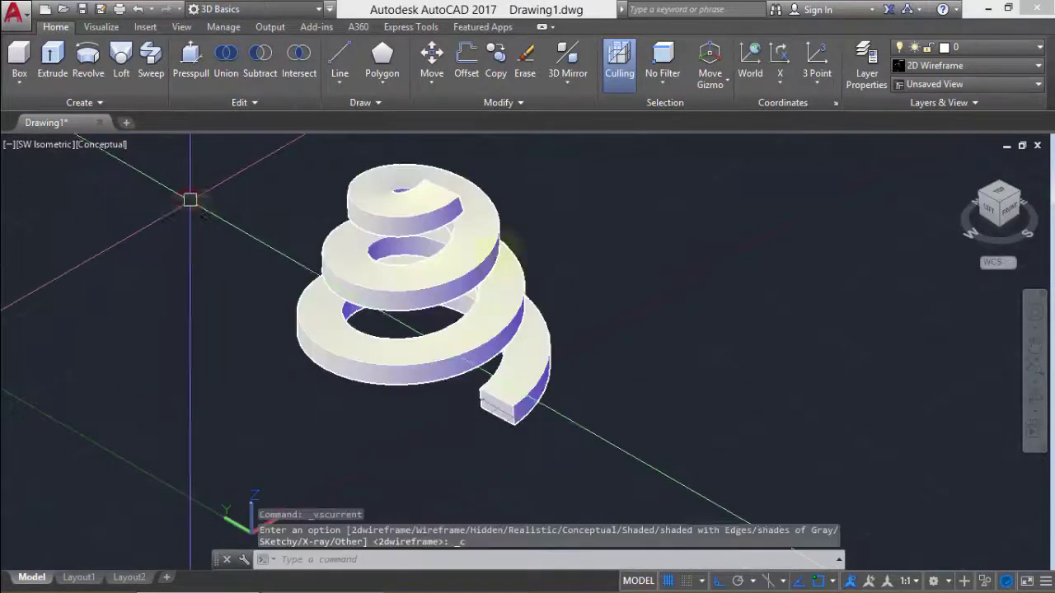
{"action": "mouse_move", "coordinate": [572, 310]}
{"action": "middle_mouse_down", "text": "shift"}
{"action": "mouse_move", "coordinate": [645, 358]}
{"action": "mouse_move", "coordinate": [607, 305]}
{"action": "mouse_move", "coordinate": [541, 271]}
{"action": "mouse_move", "coordinate": [635, 366]}
{"action": "mouse_move", "coordinate": [613, 337]}
{"action": "mouse_move", "coordinate": [657, 370]}
{"action": "middle_mouse_up", "text": "shift"}
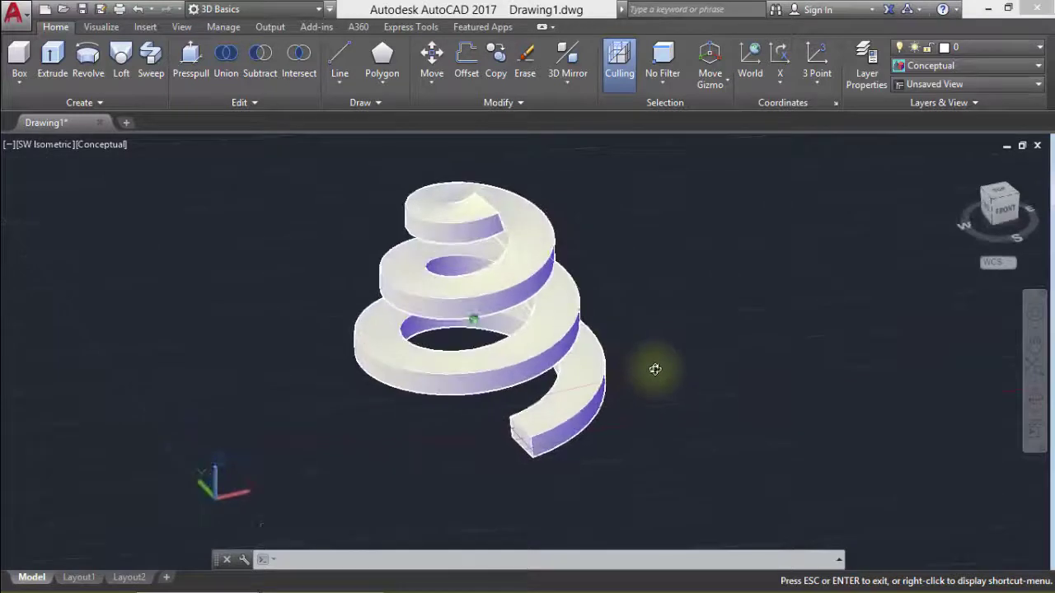
{"action": "left_click", "coordinate": [593, 365]}
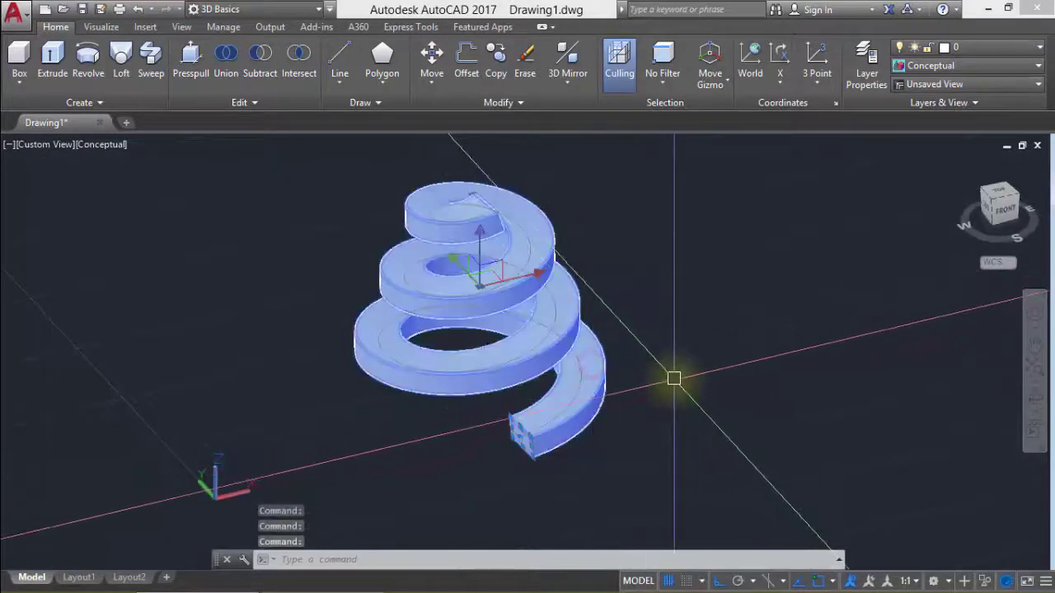
{"action": "key", "text": "Delete"}
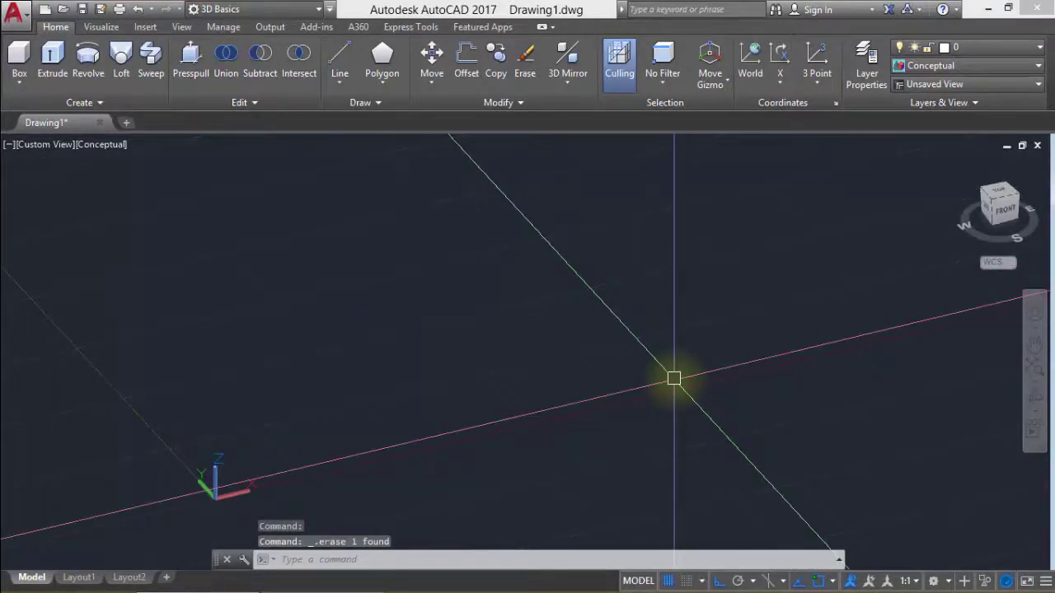